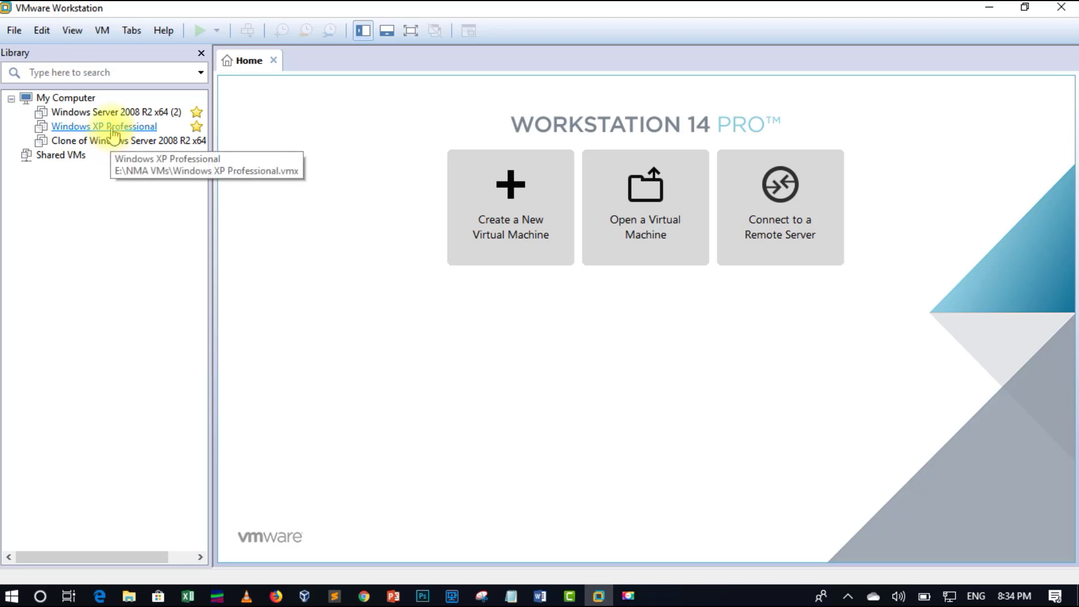
Open the Windows XP Professional virtual machine and start the Clone Virtual Machine Wizard for it.
right_click(113, 134)
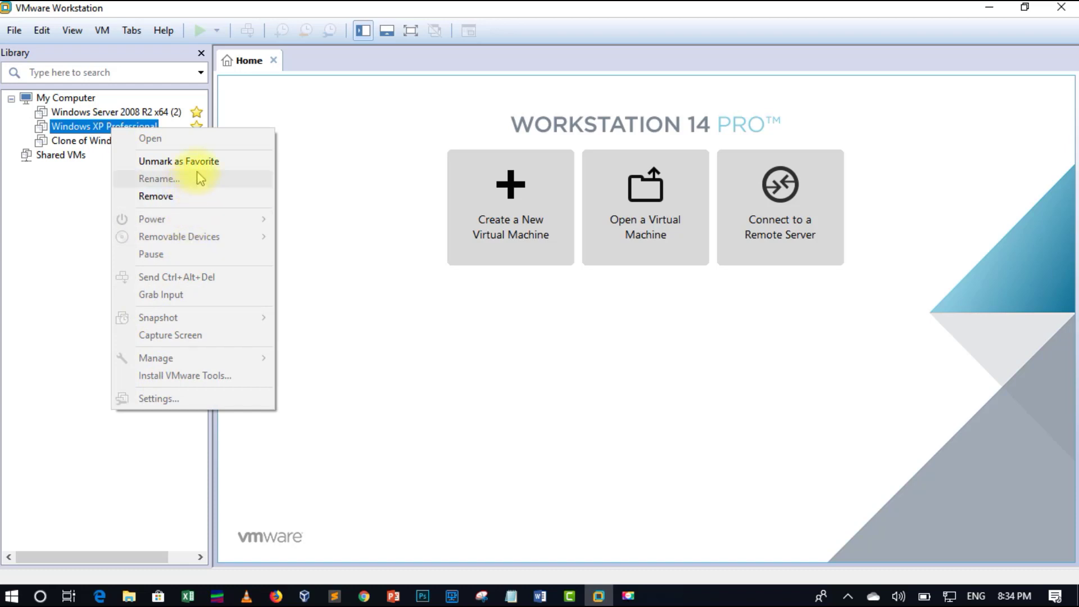
left_click(72, 204)
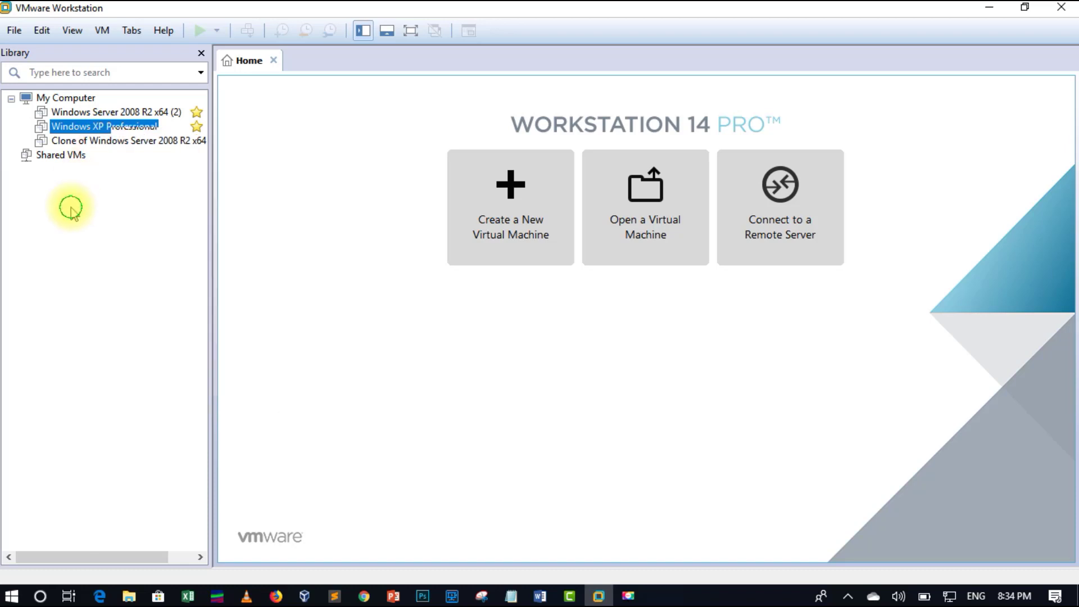
left_click(108, 133)
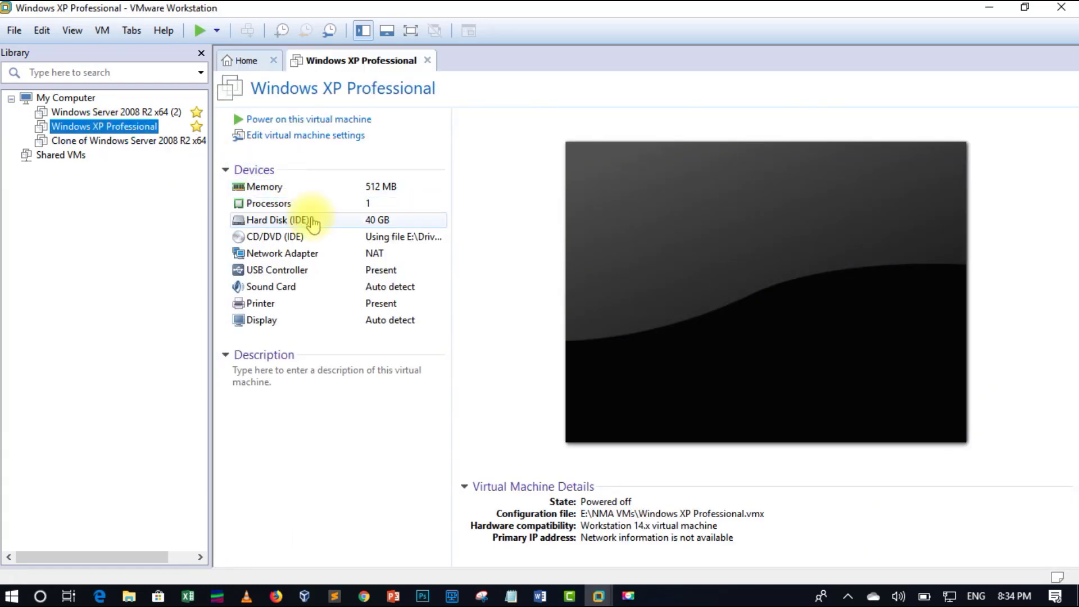
right_click(355, 66)
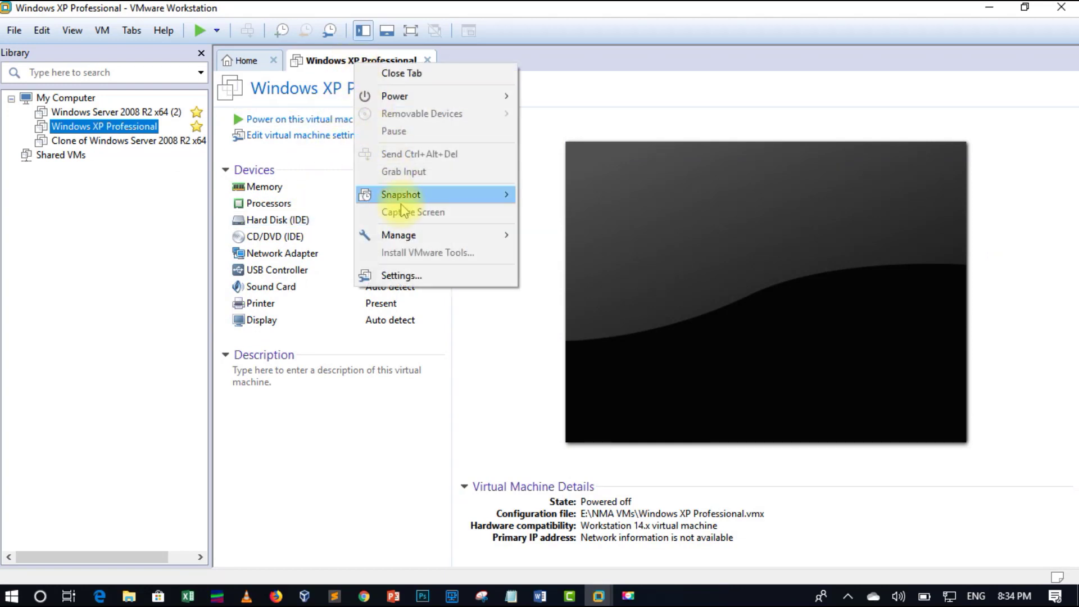
left_click(406, 235)
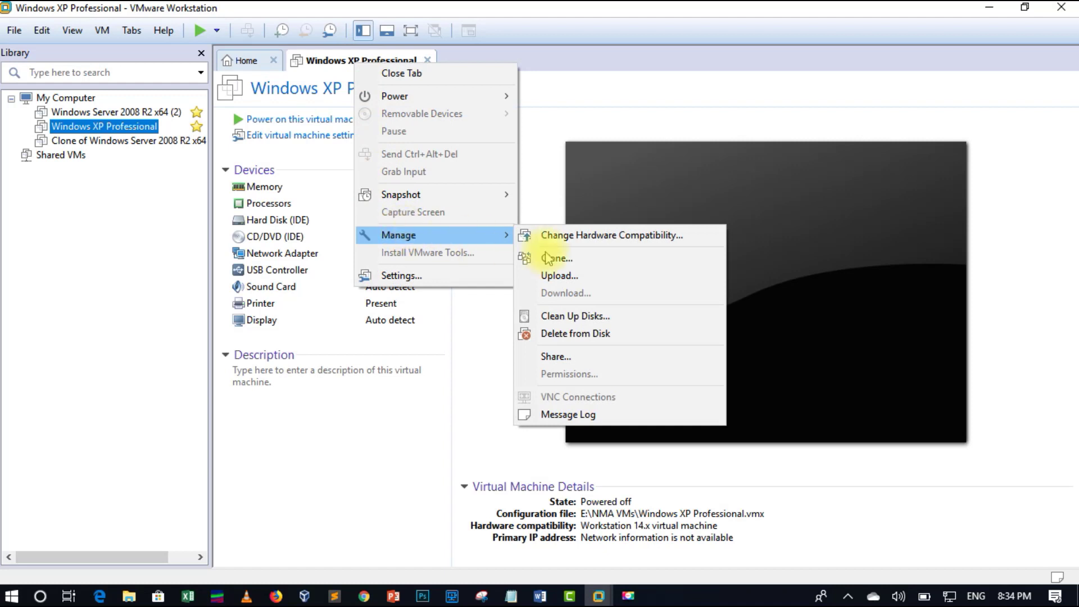
left_click(586, 267)
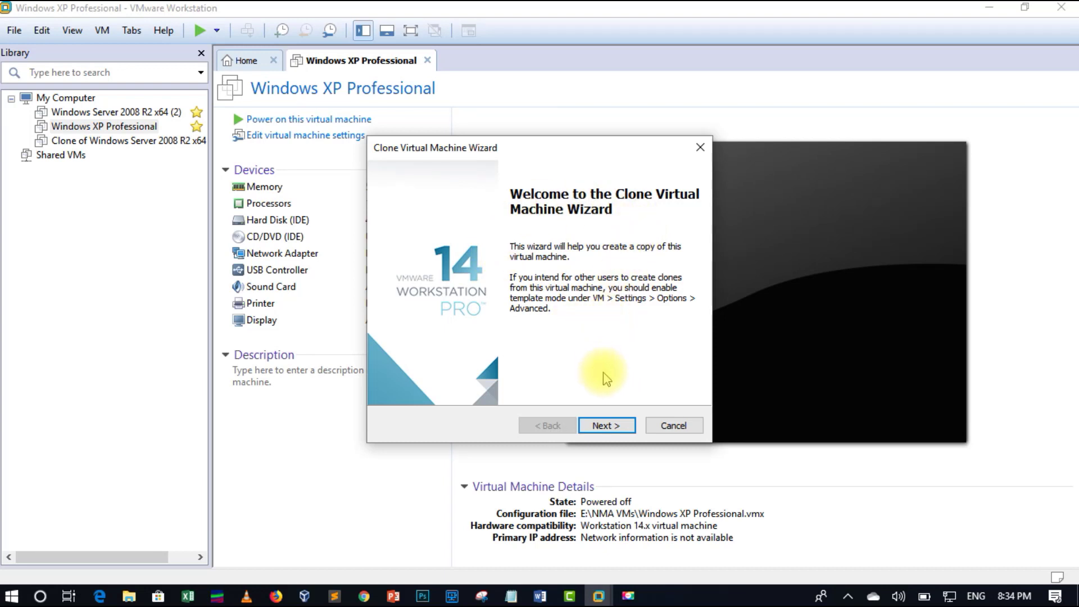
Set the clone source to the virtual machine's current state and the clone method to a full clone.
left_click(617, 426)
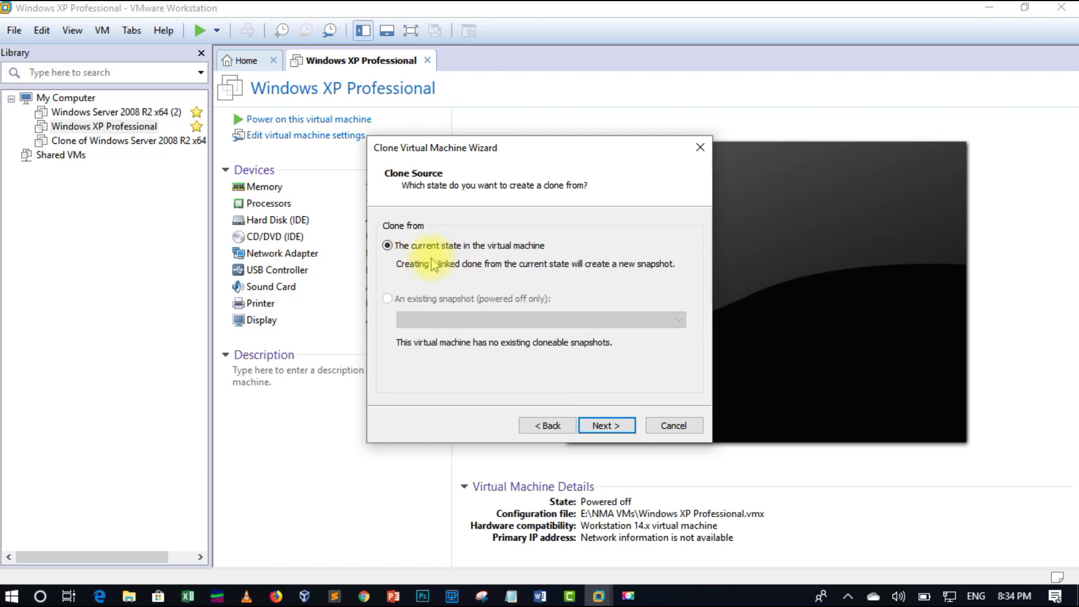
left_click(599, 427)
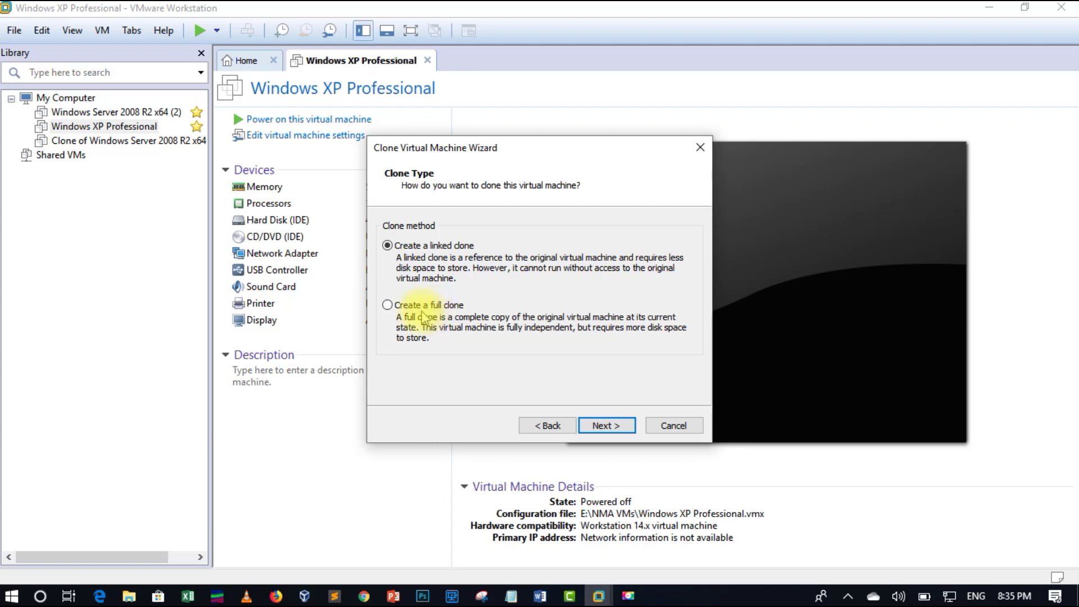
left_click(403, 307)
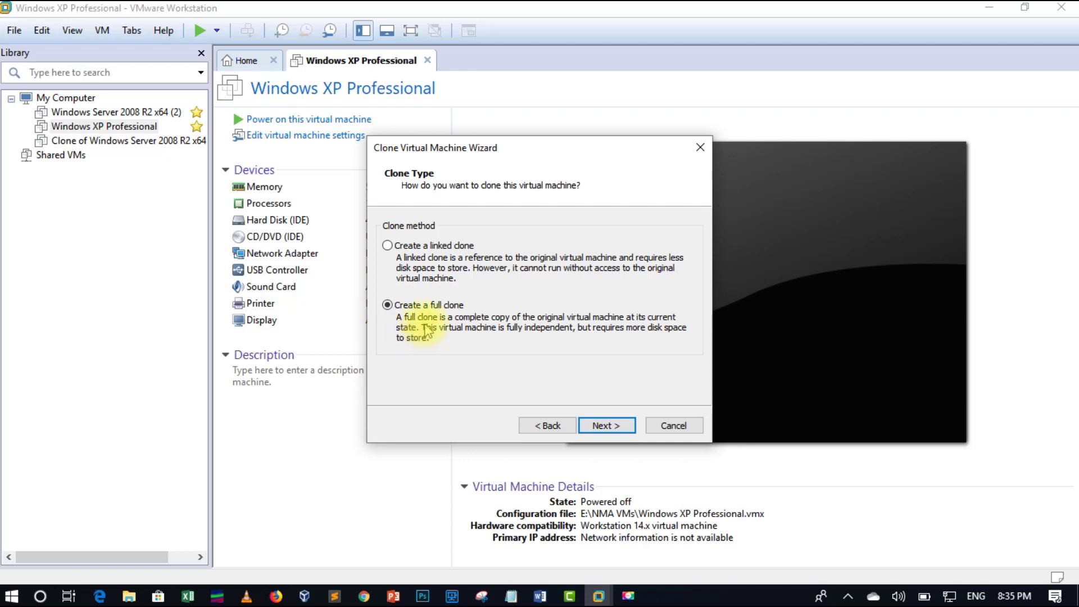
left_click(605, 425)
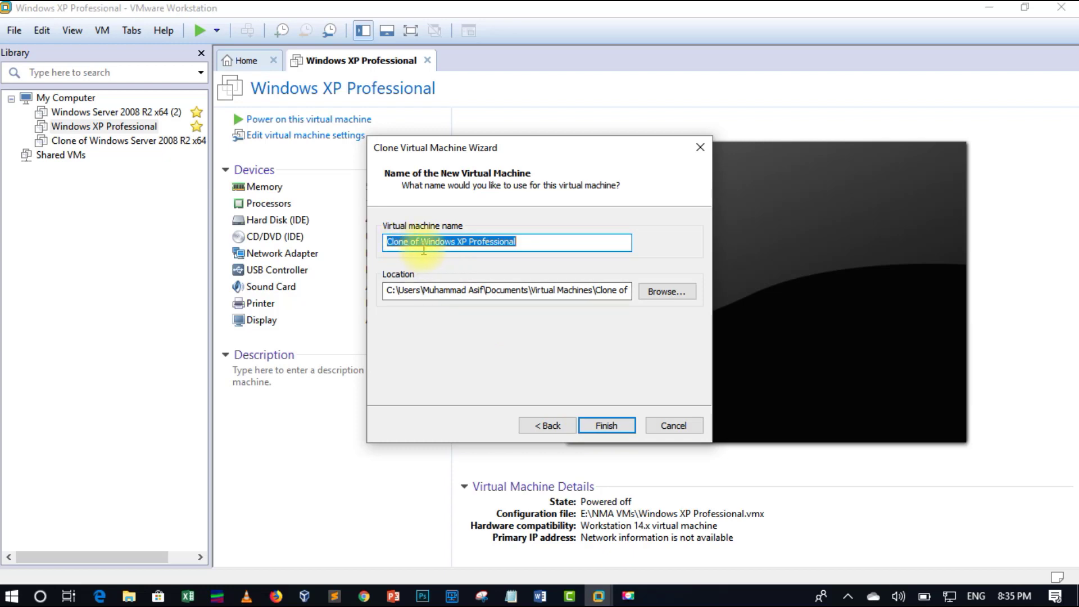
Create the folder "Clone fully worked WXP" inside NMA VMs as the clone's location and run the cloning.
left_click(666, 292)
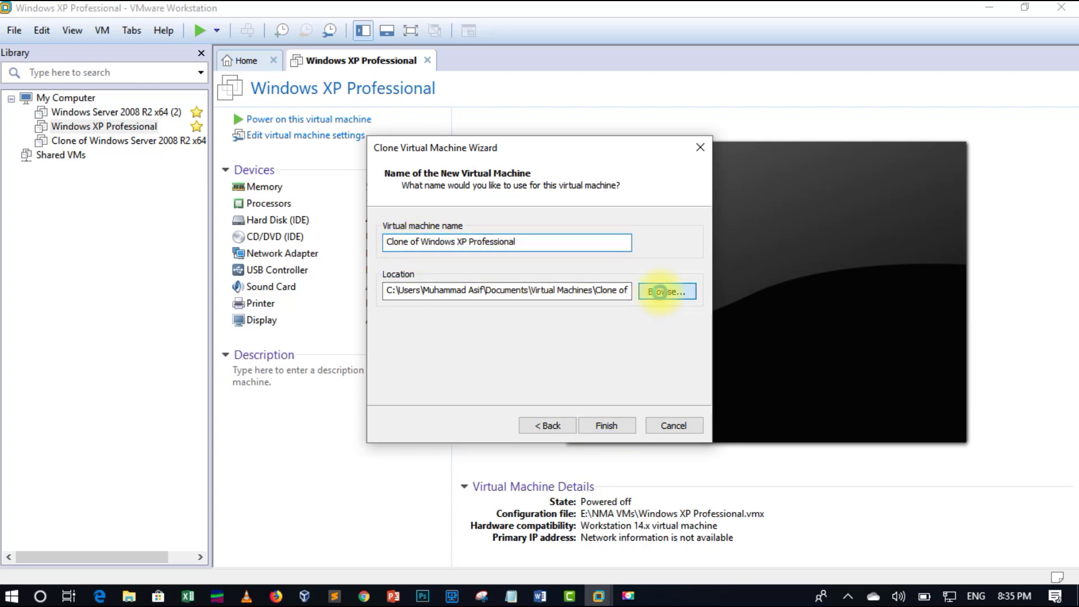
scroll(619, 337, "down", 10)
double_click(509, 366)
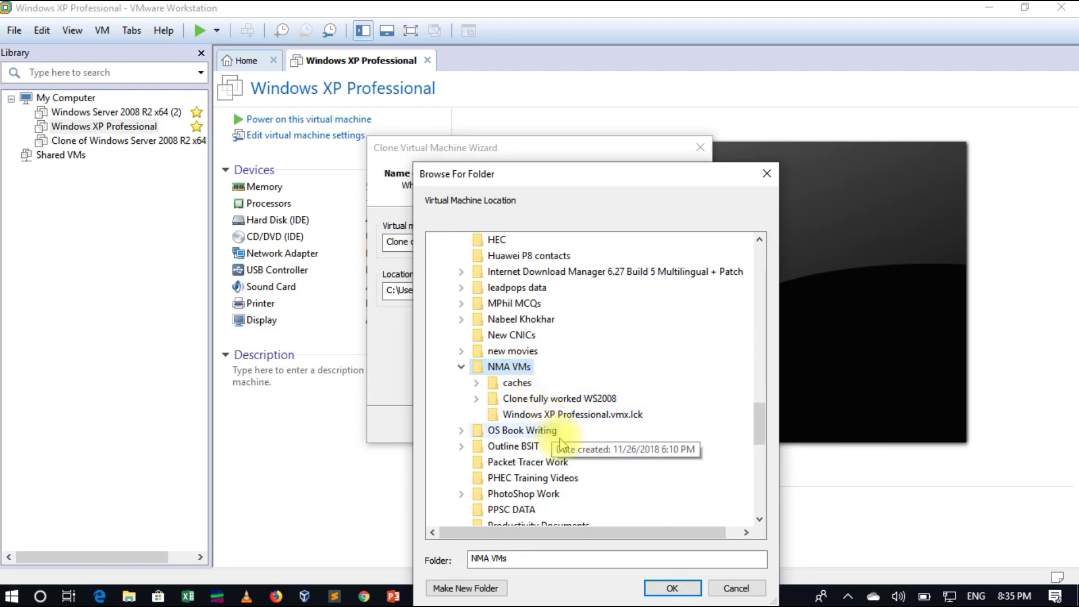
left_click(487, 587)
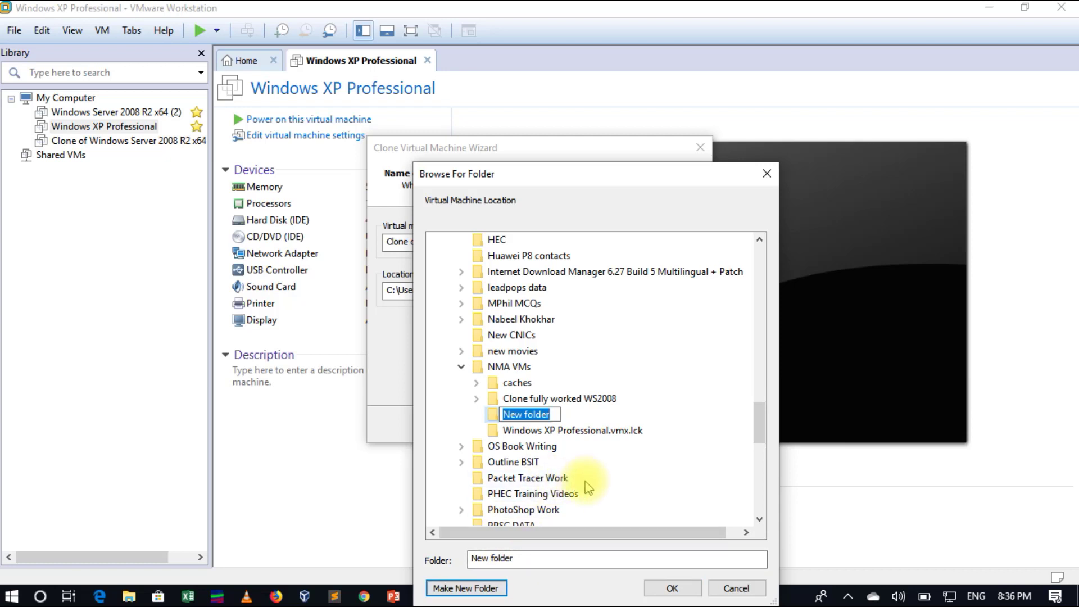
type("CLone")
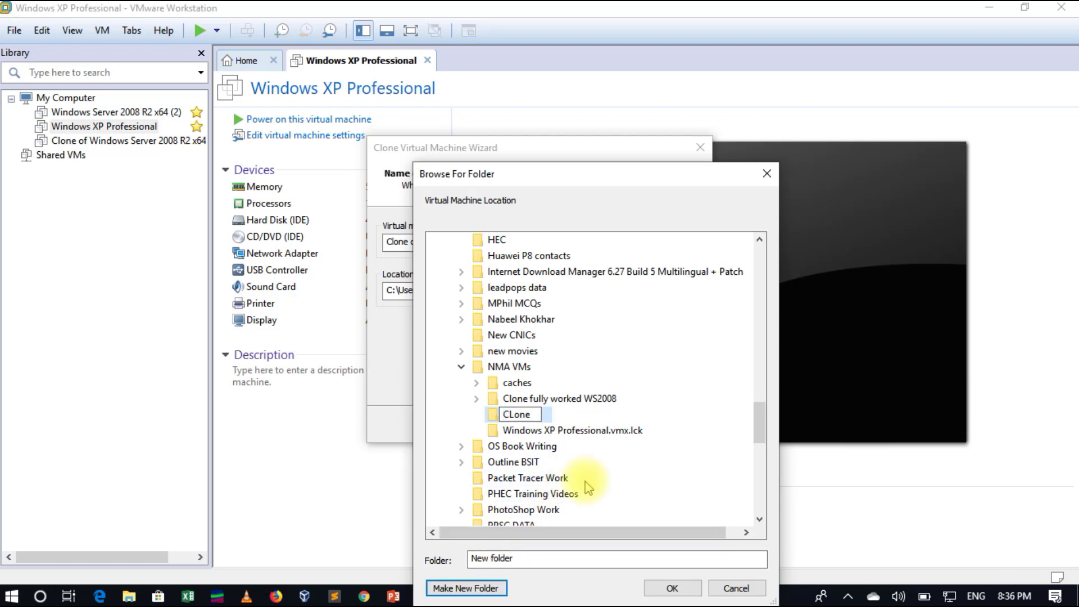
key("BackSpace")
key("BackSpace")
key("BackSpace")
key("BackSpace")
type("l")
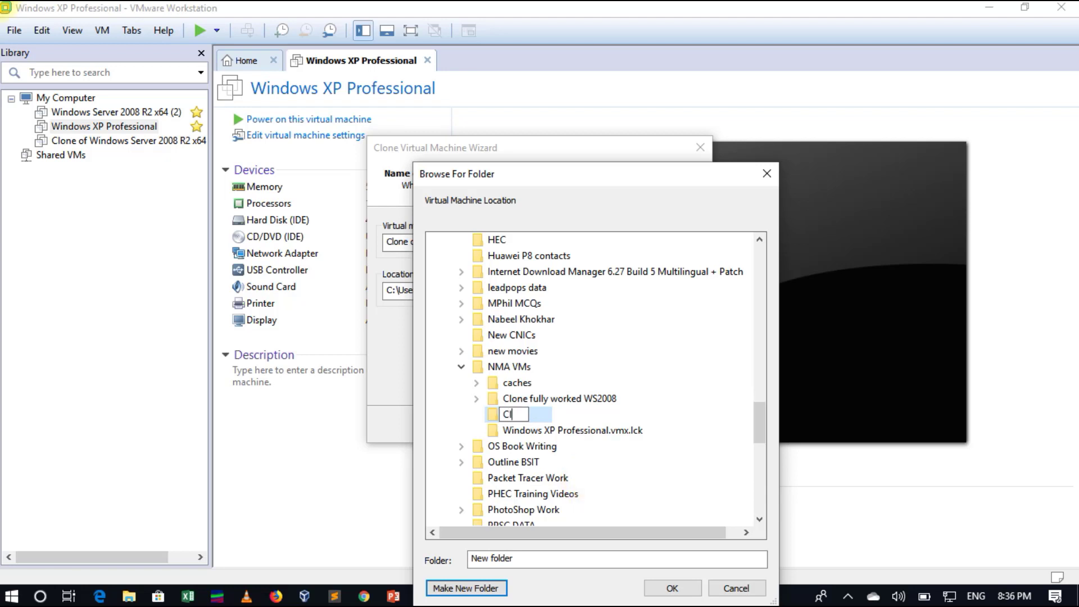
type("one f")
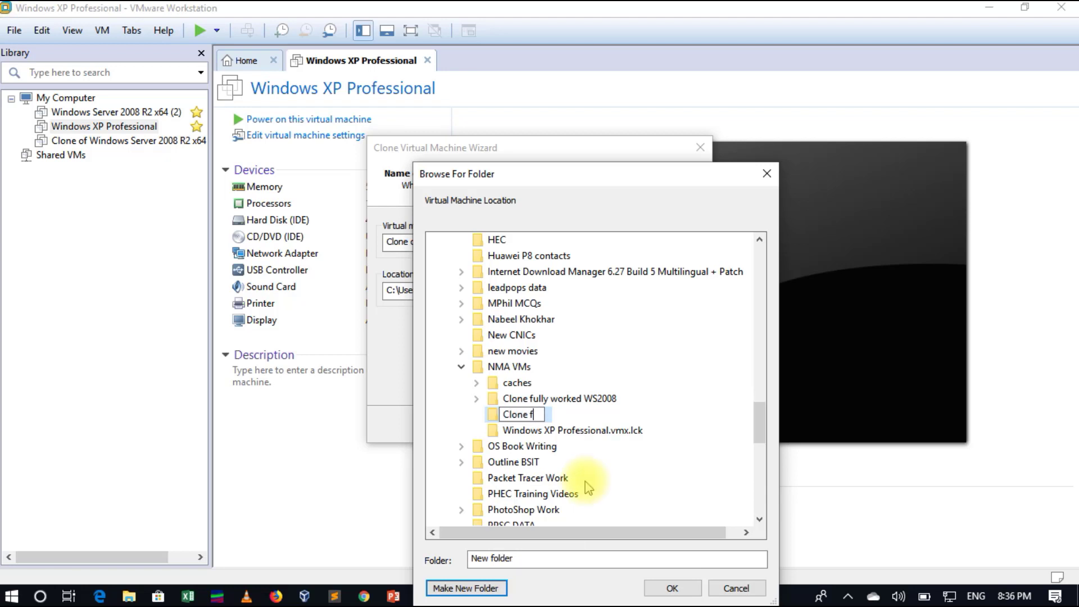
type("ully worked ")
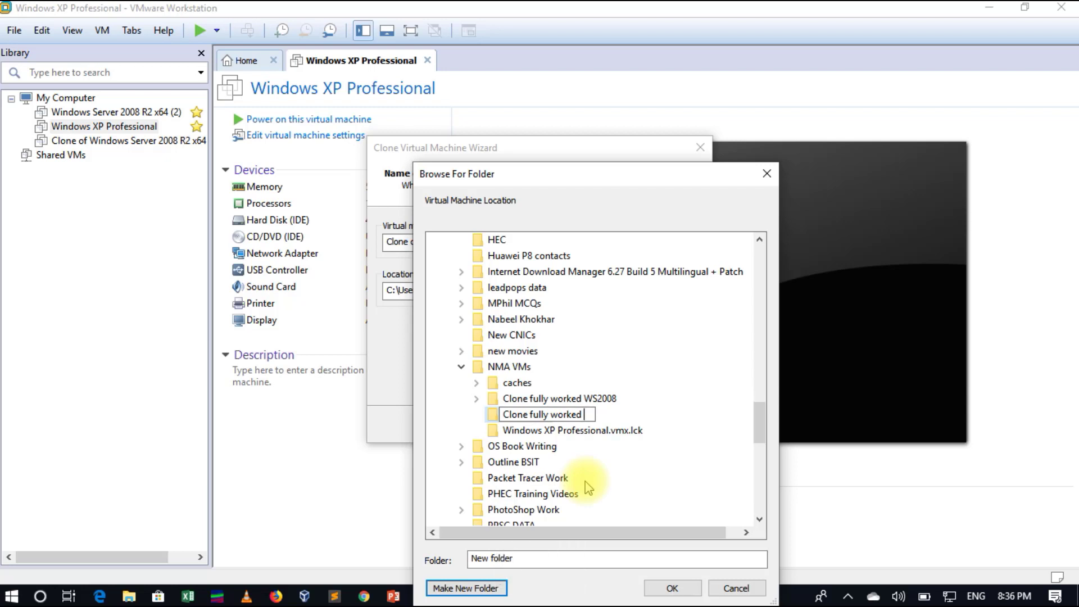
type("WXP")
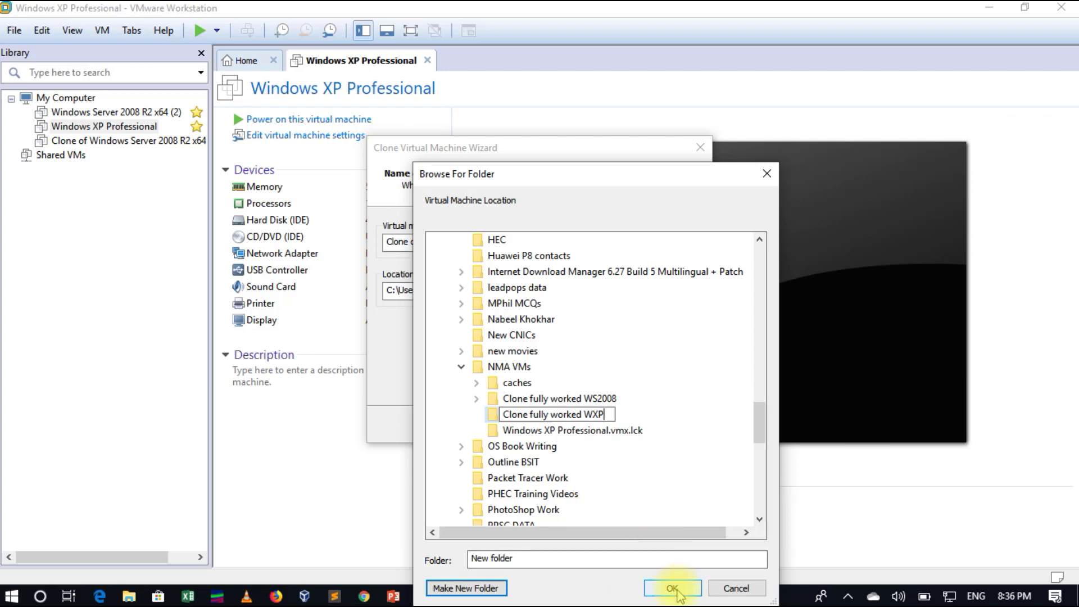
key("Return")
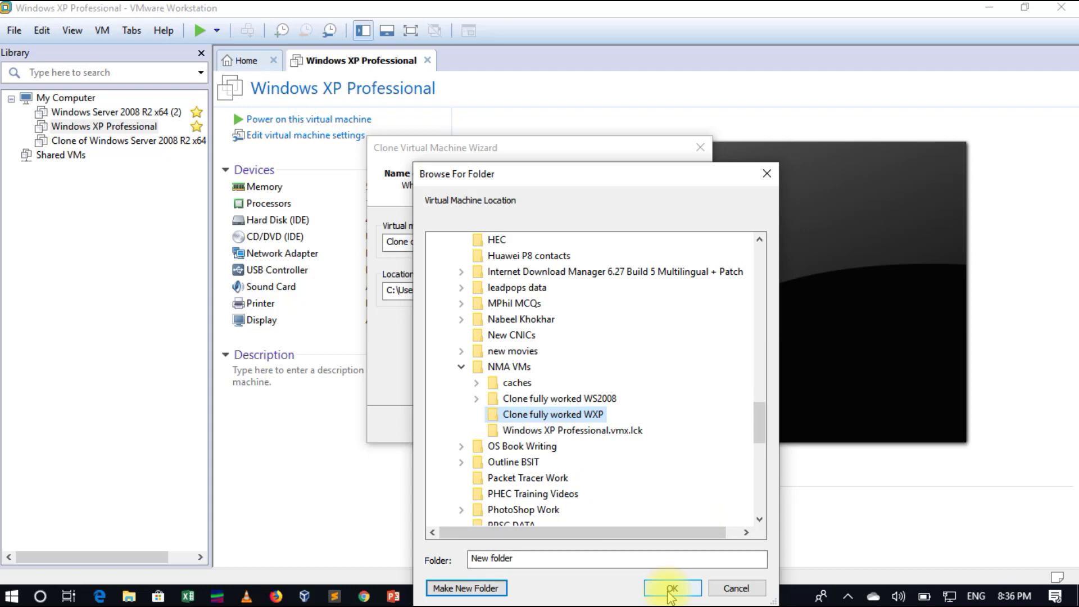
left_click(671, 588)
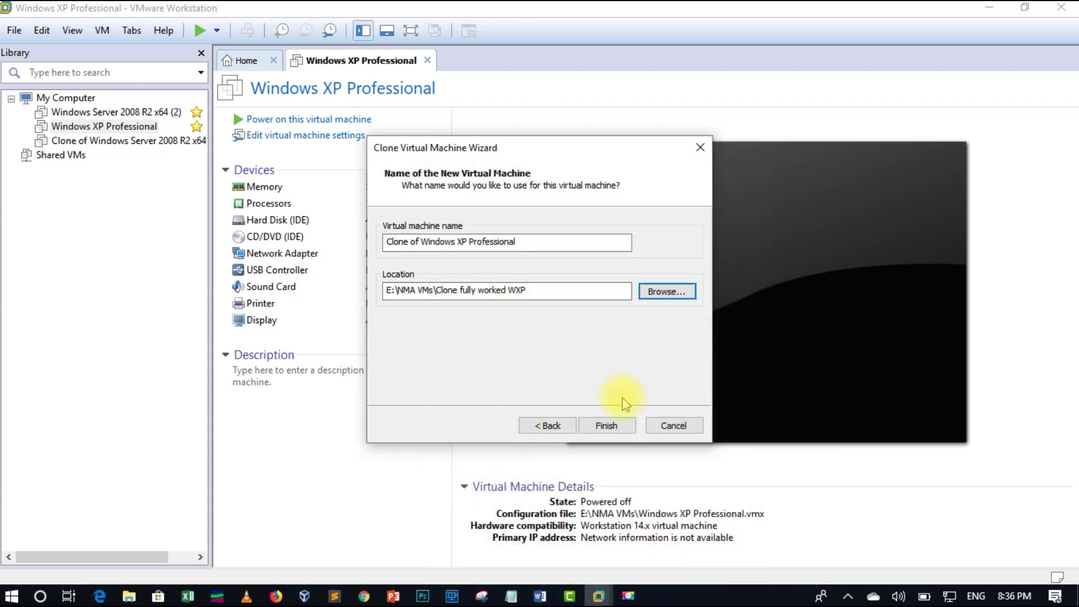
left_click(622, 426)
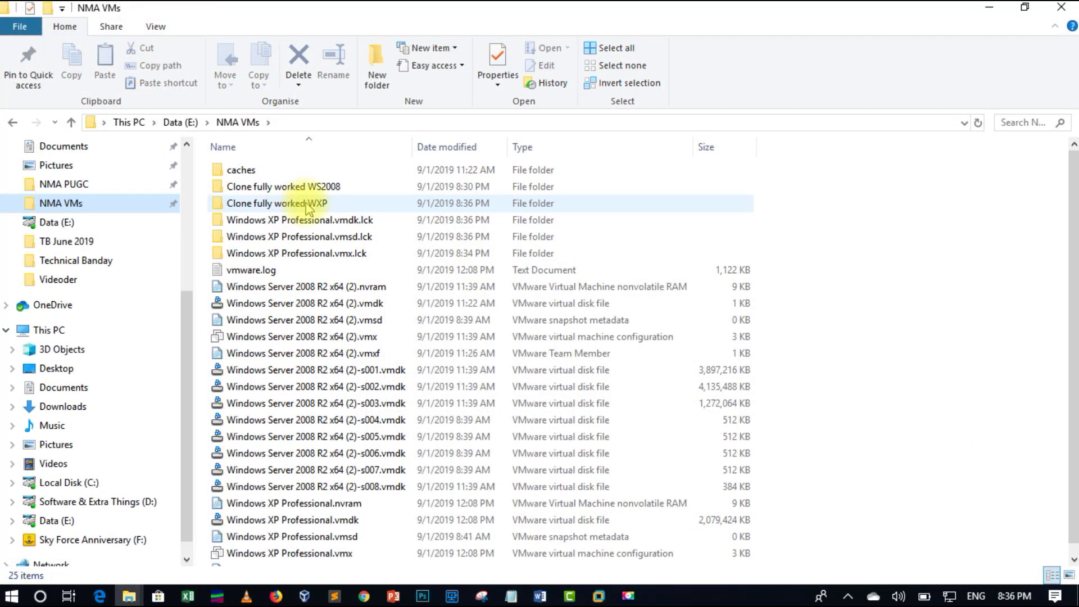
Inspect the Clone fully worked WXP folder in File Explorer, then return to VMware Workstation and close the completed clone wizard.
double_click(269, 206)
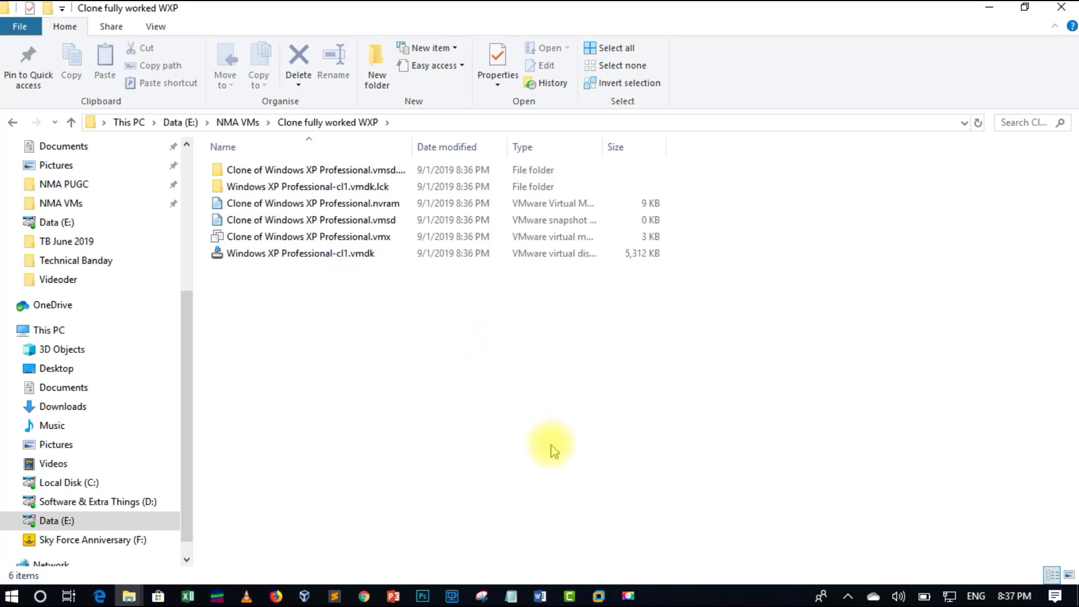
left_click(599, 596)
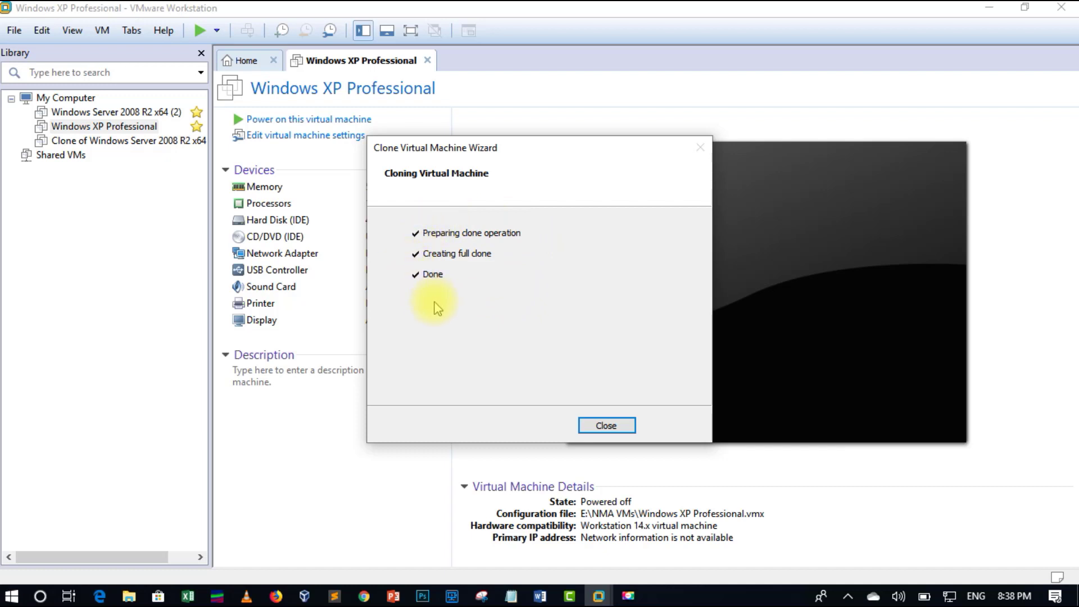
left_click(608, 428)
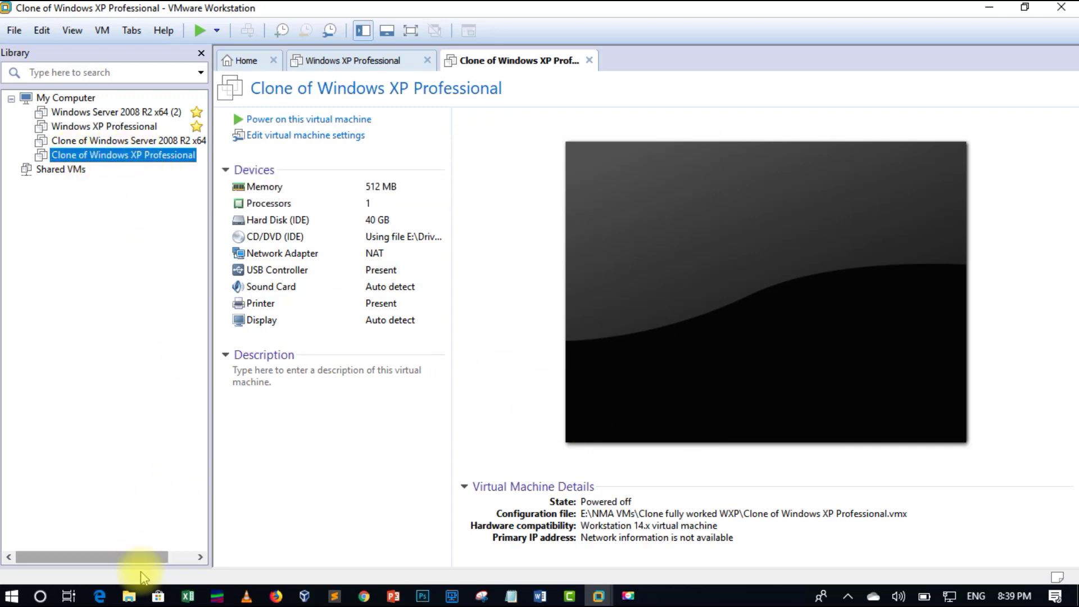
Switch to File Explorer and examine the clone's files in the Clone fully worked WXP folder.
left_click(129, 596)
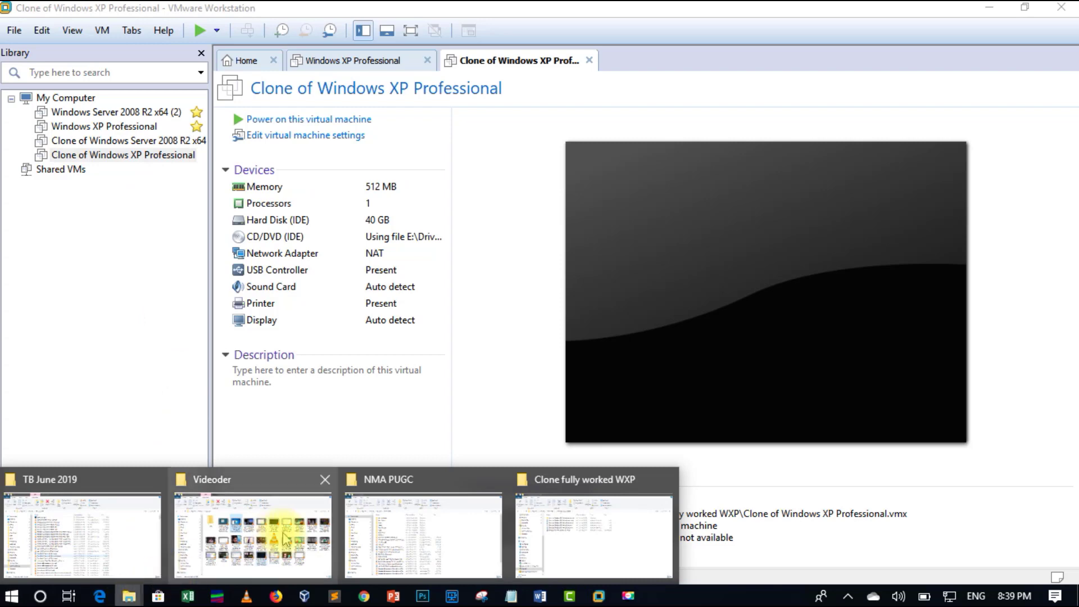
left_click(548, 534)
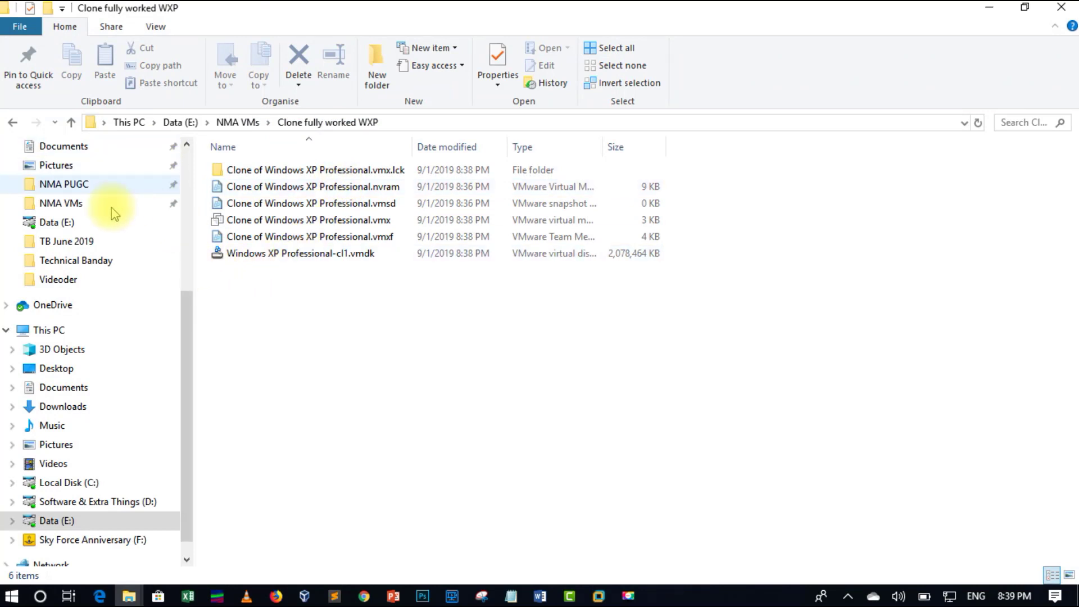
left_click(599, 596)
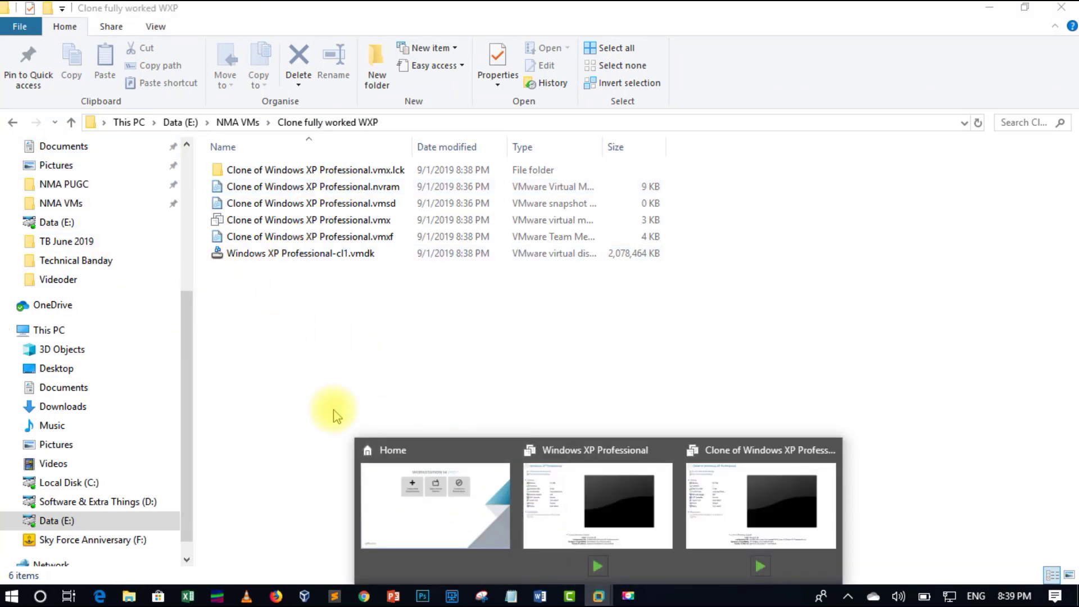
Start a custom new virtual machine in VMware Workstation, with the operating system installed later and Windows XP Professional as guest.
left_click(419, 517)
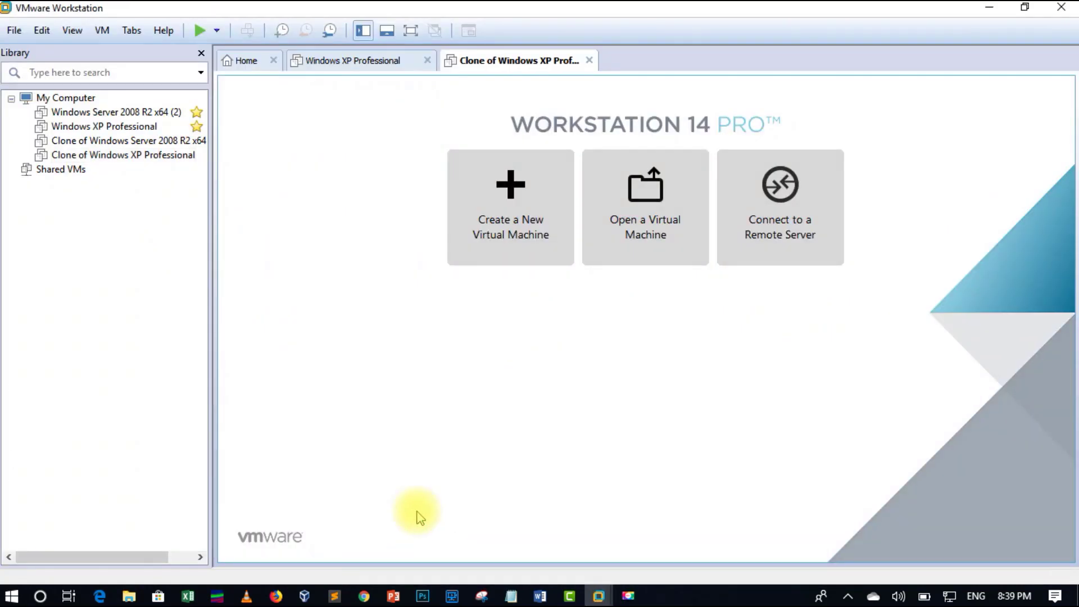
left_click(522, 218)
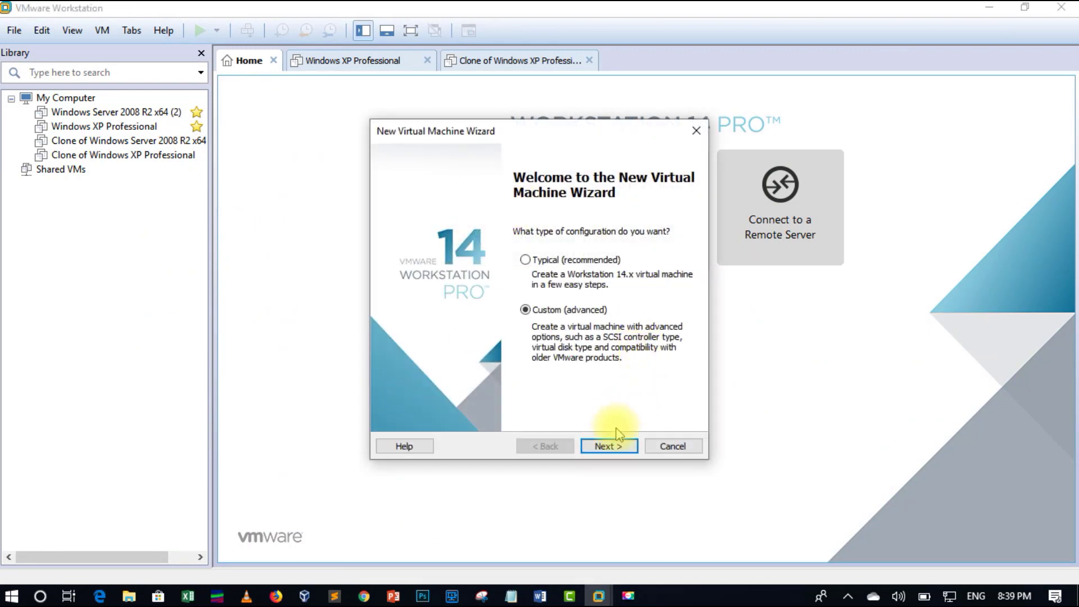
left_click(616, 445)
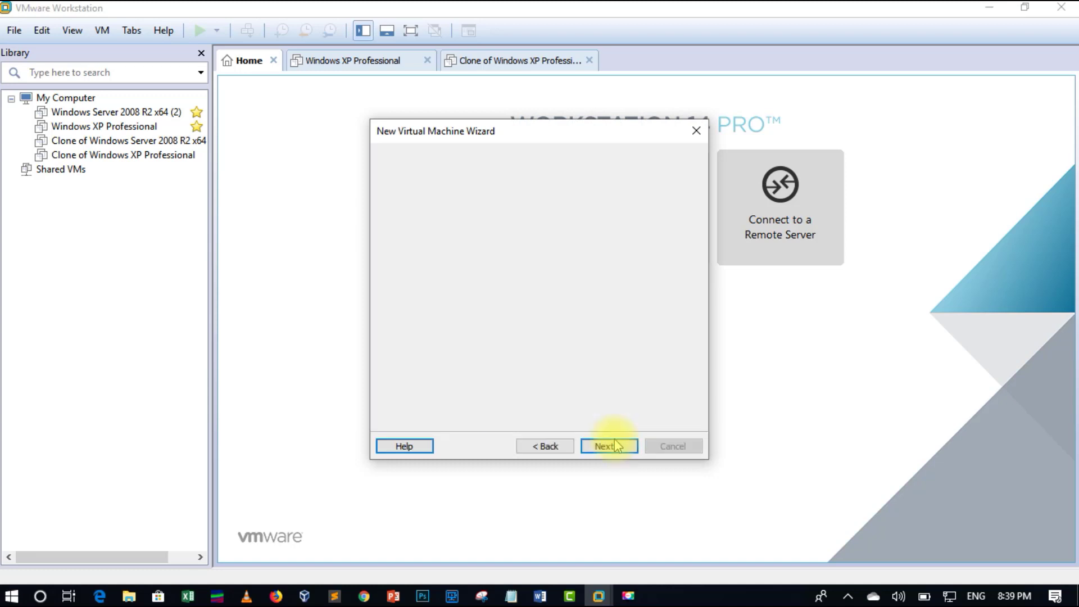
left_click(617, 445)
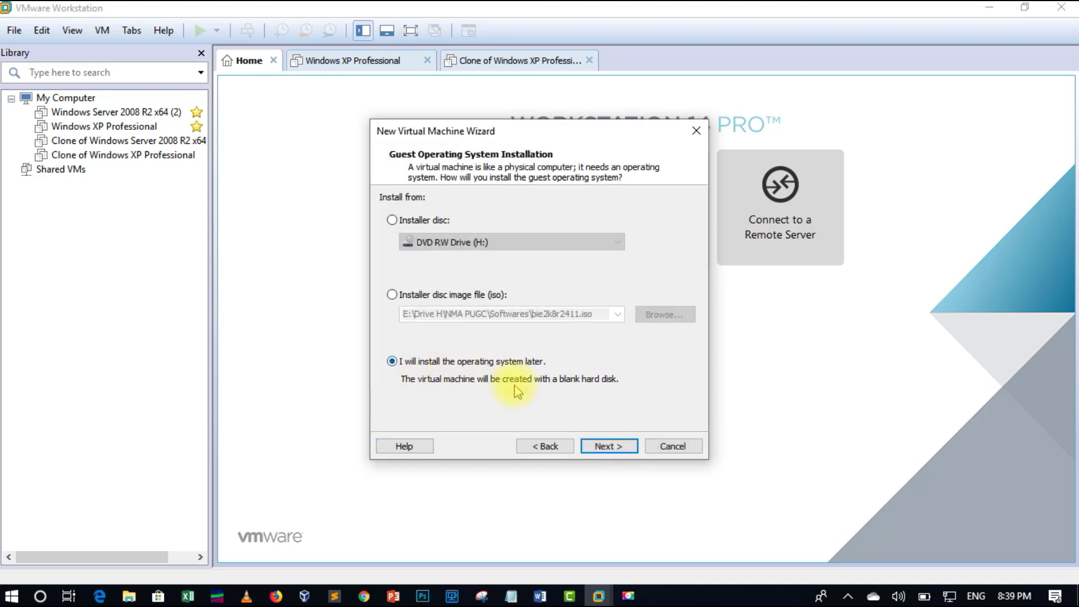
left_click(607, 446)
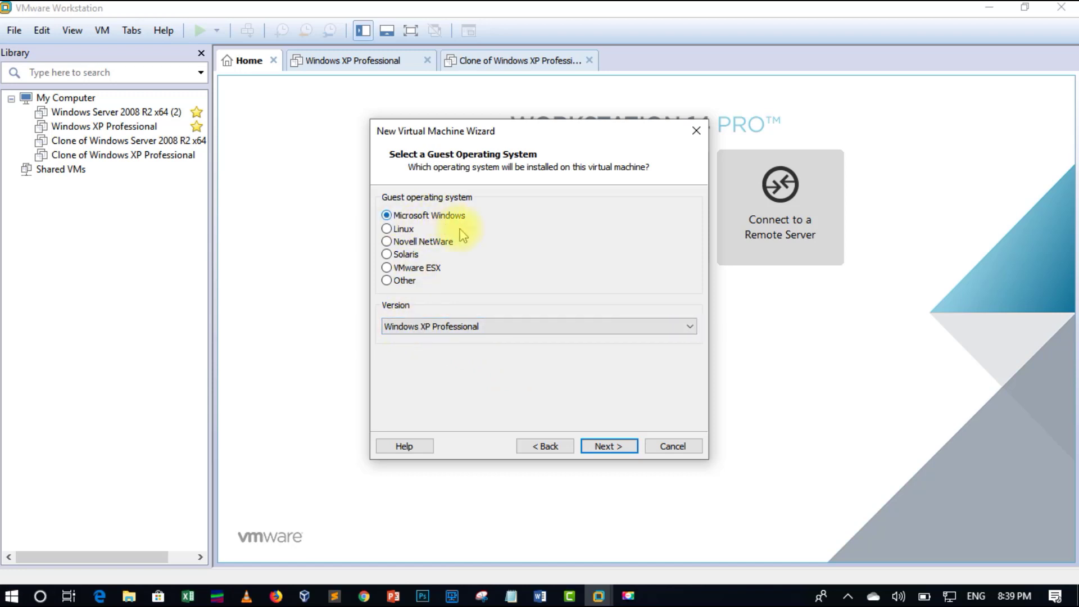
left_click(584, 444)
Name the virtual machine "Windows XP Professional backup" and browse for its location to the NMA VMs folder on Data (E:).
left_click(491, 218)
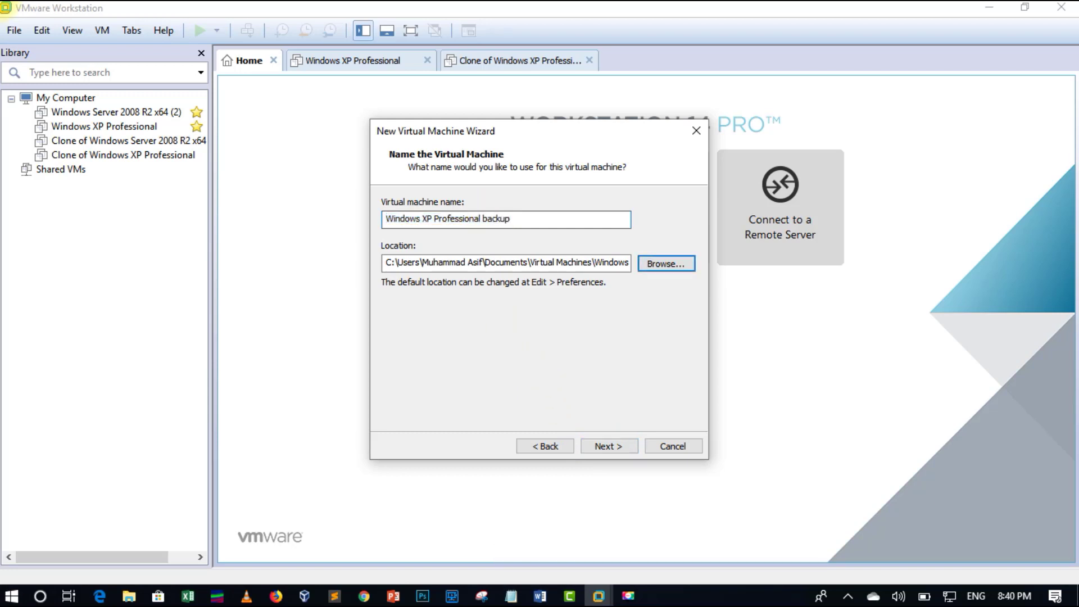
left_click(659, 263)
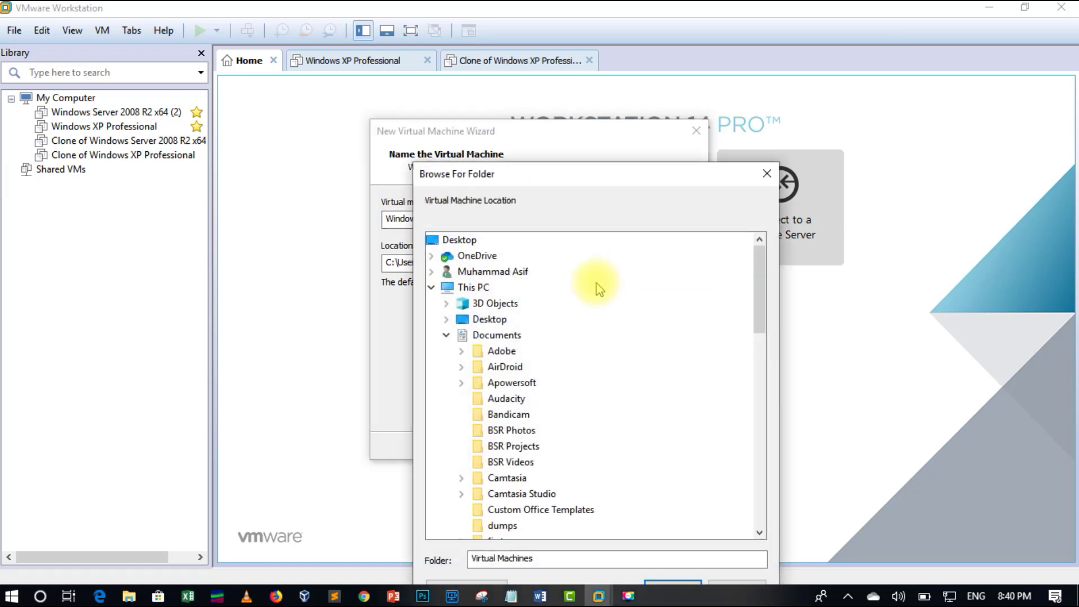
scroll(599, 289, "down", 4)
scroll(597, 292, "down", 4)
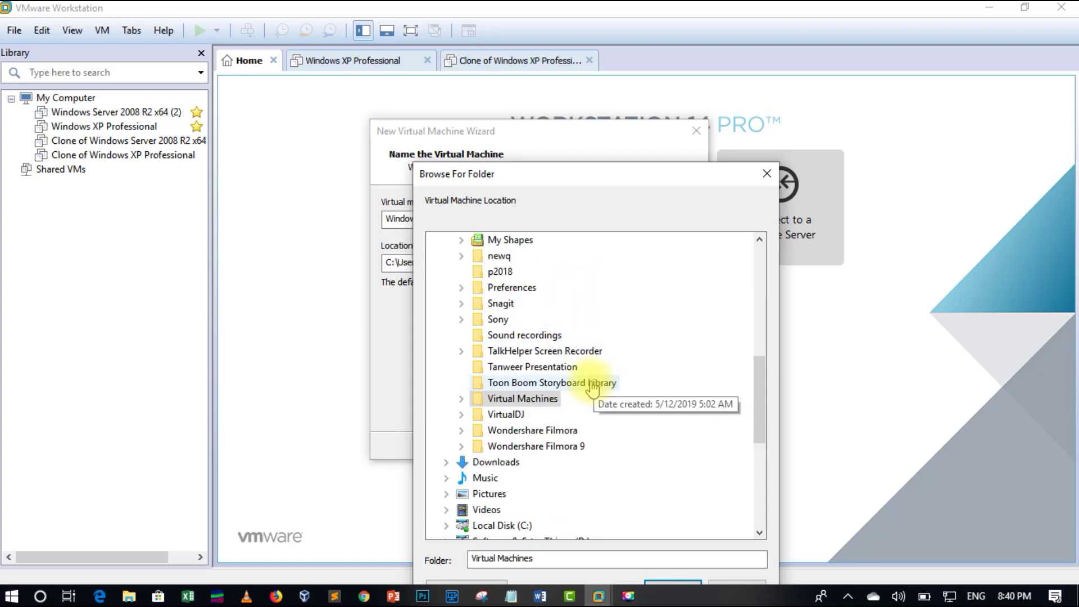
scroll(593, 387, "down", 5)
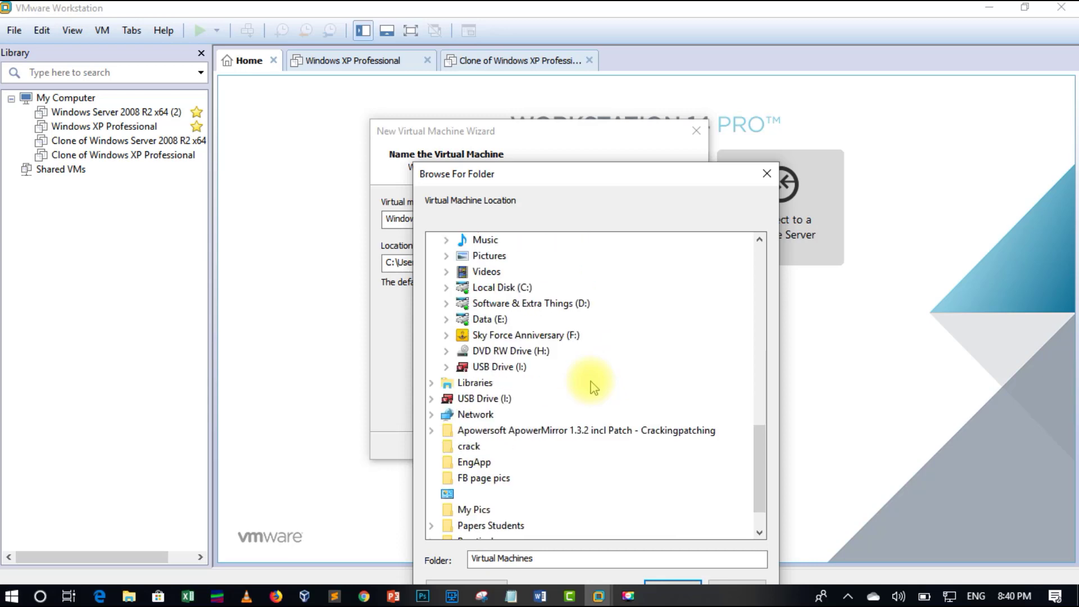
scroll(593, 388, "down", 1)
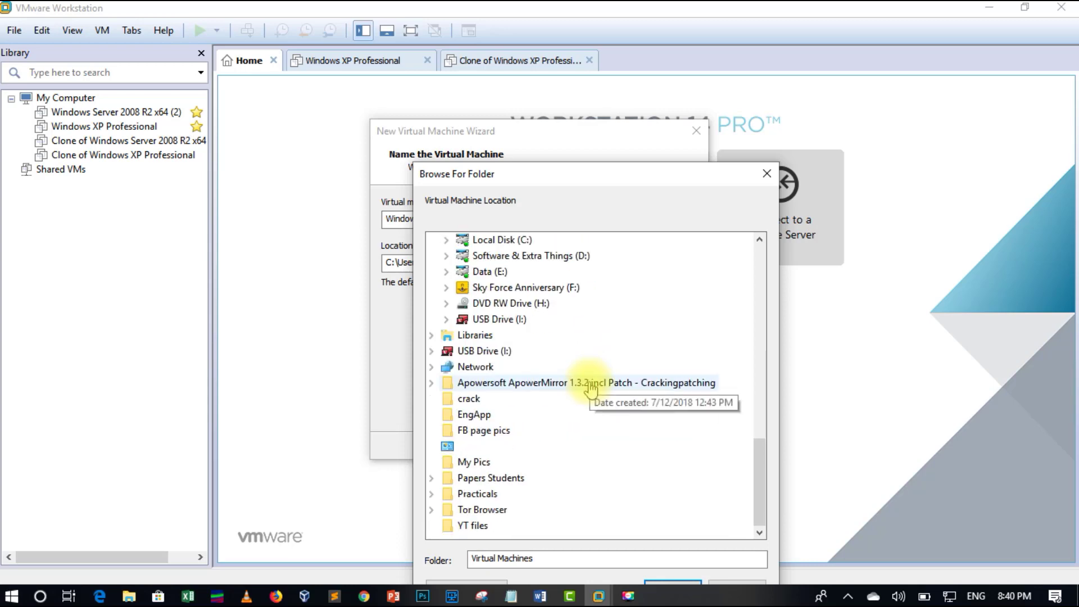
scroll(591, 388, "up", 1)
double_click(502, 320)
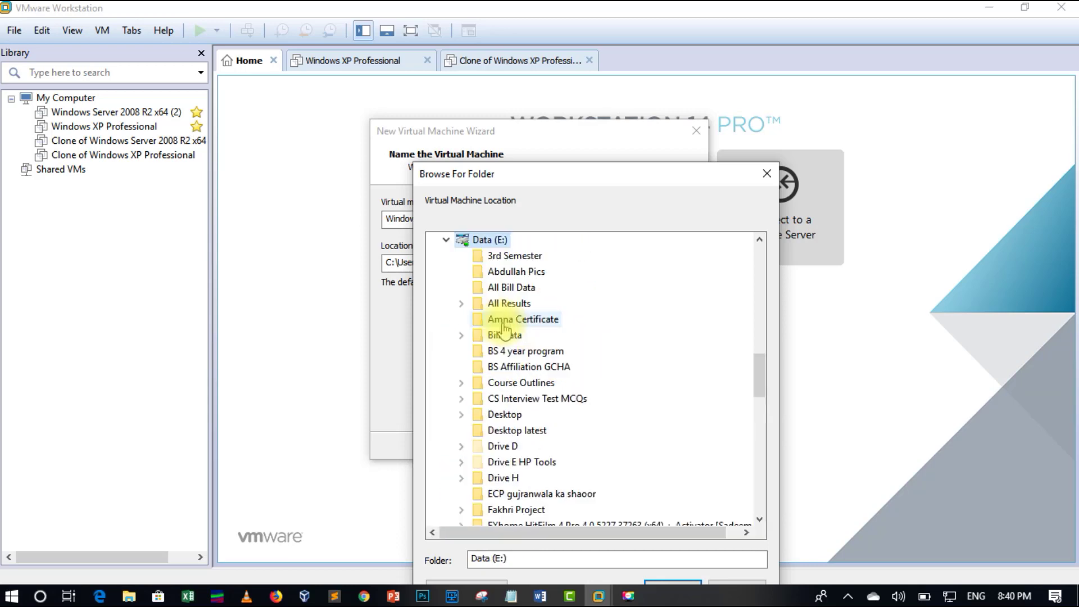
scroll(503, 331, "down", 5)
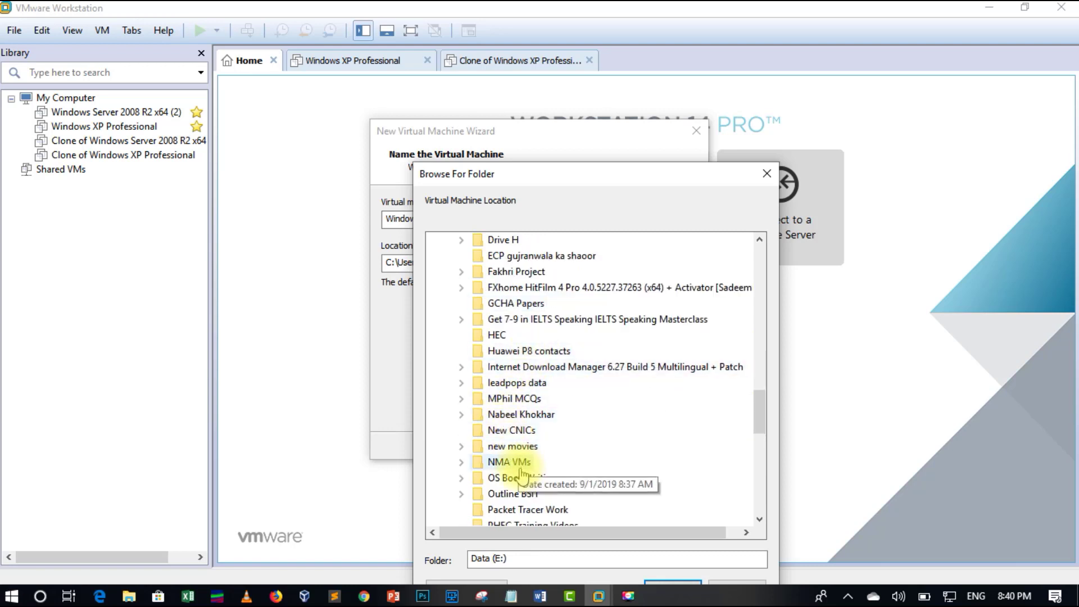
double_click(507, 462)
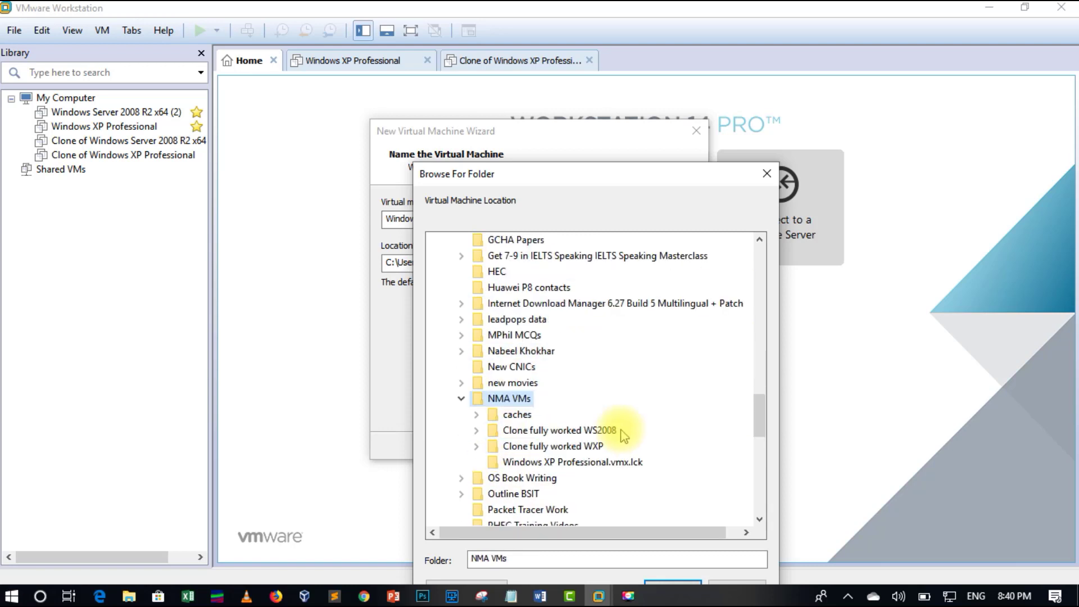
scroll(621, 434, "down", 1)
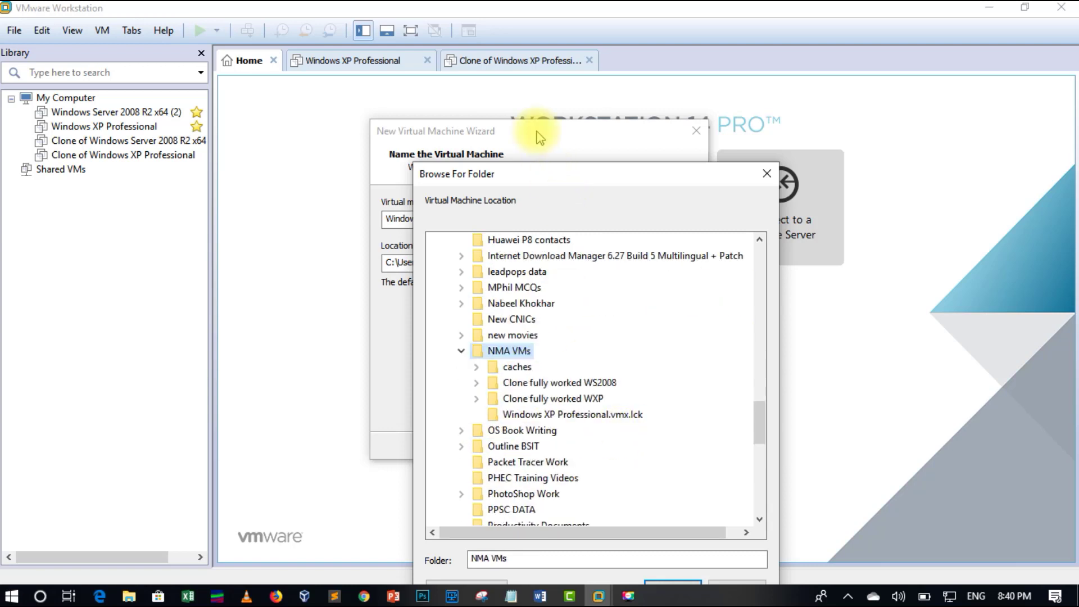
Create the folder "WXP Backup" inside NMA VMs and set it as the new virtual machine's location.
left_click_drag(571, 174, 530, 130)
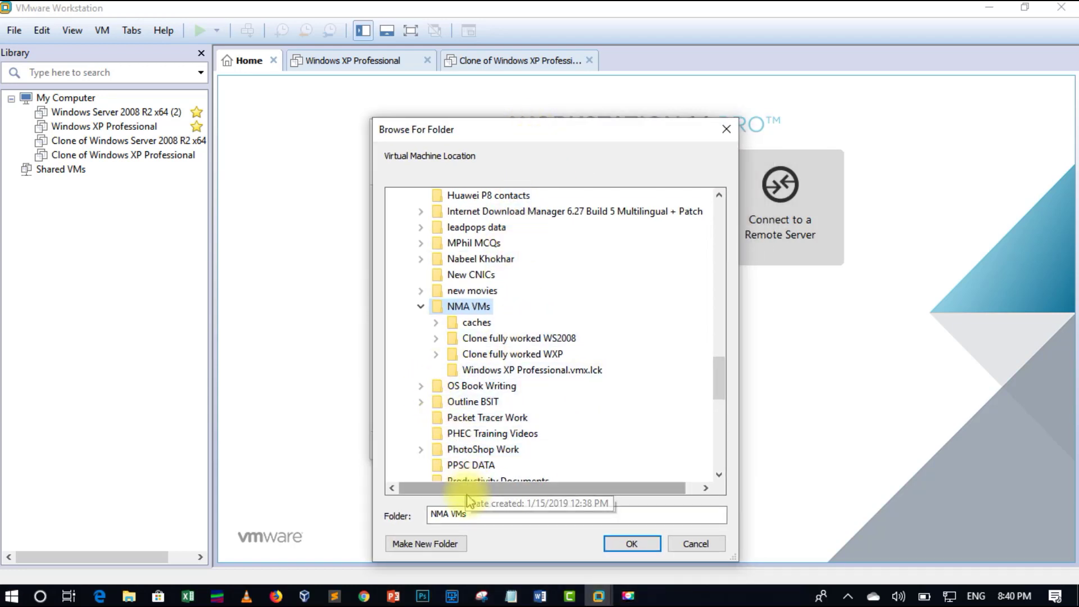
left_click(446, 545)
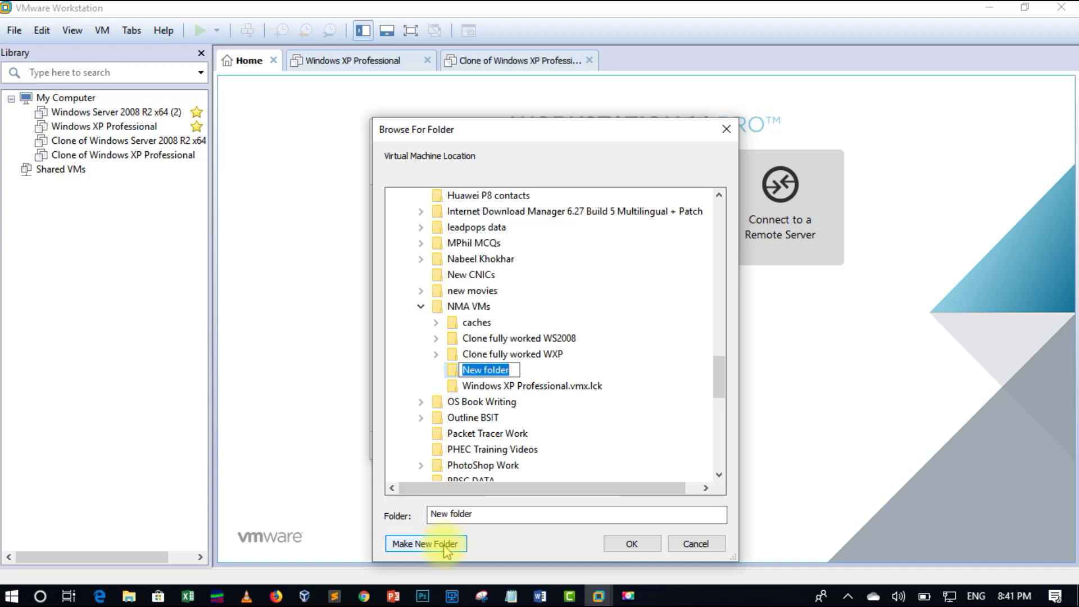
type("W")
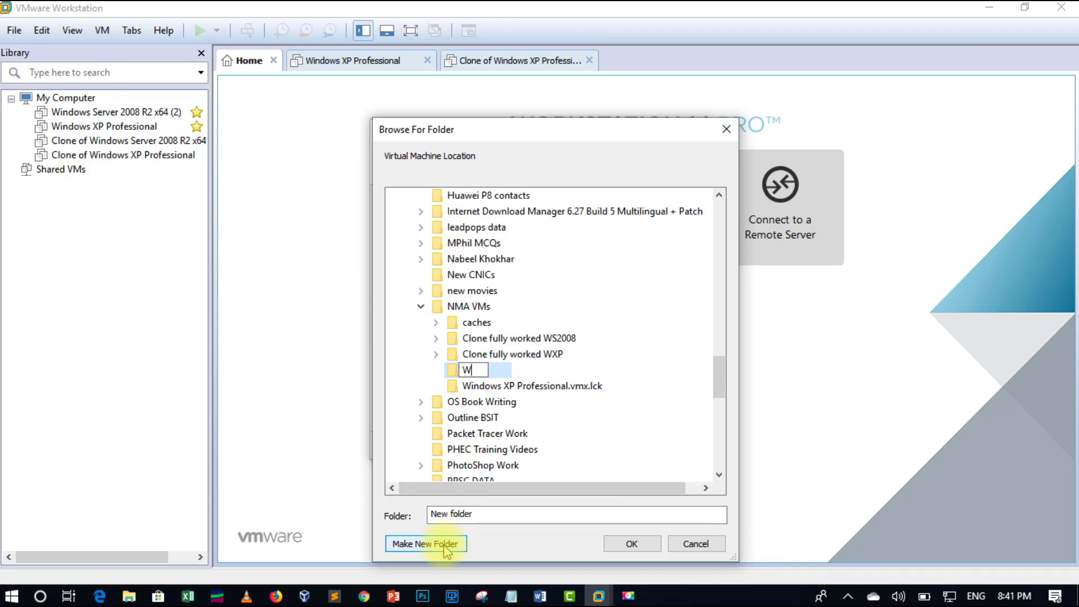
type("XP Backup")
left_click(628, 451)
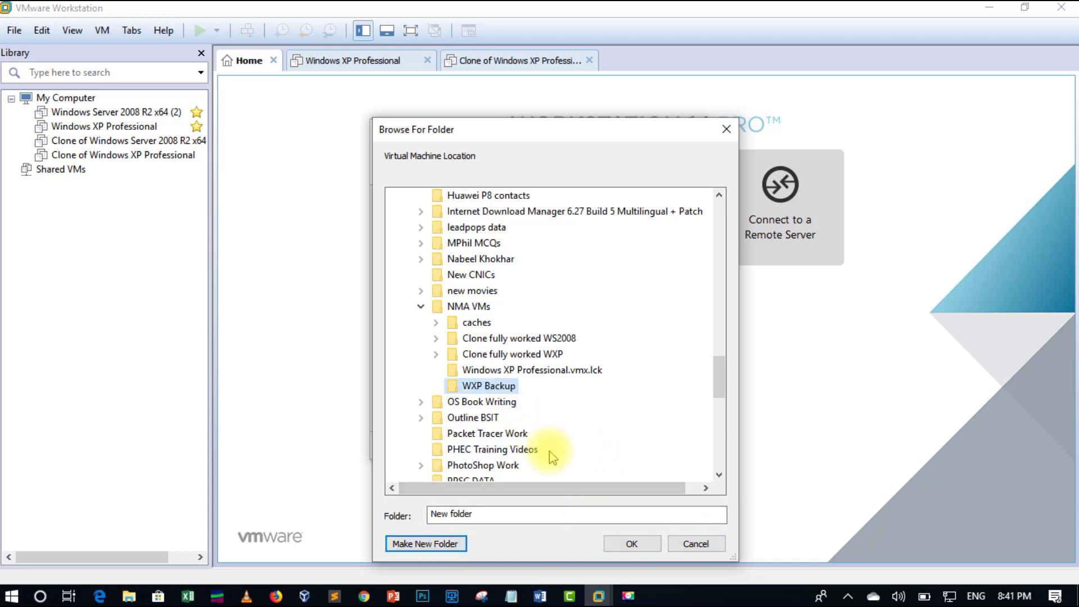
left_click(628, 543)
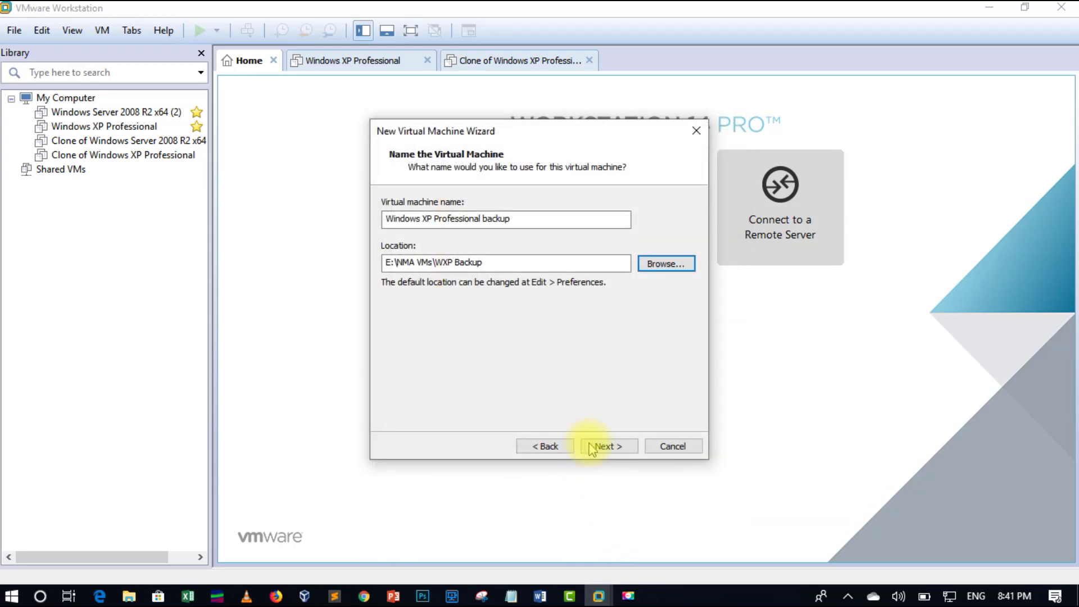
Accept one single-core processor, 512 MB memory, NAT networking, the BusLogic SCSI controller and the default disk type.
left_click(609, 448)
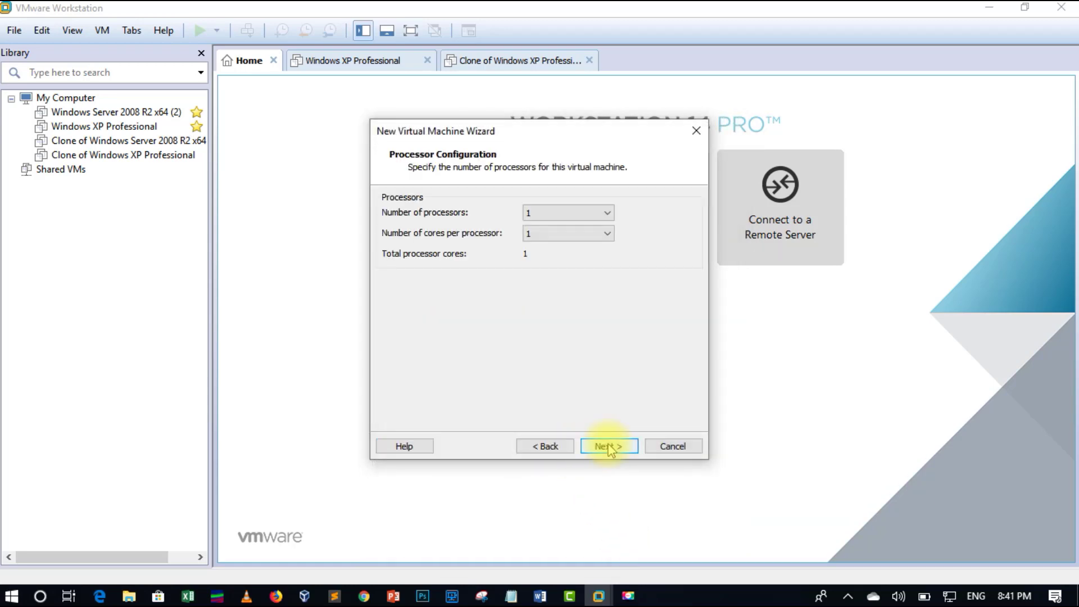
left_click(609, 447)
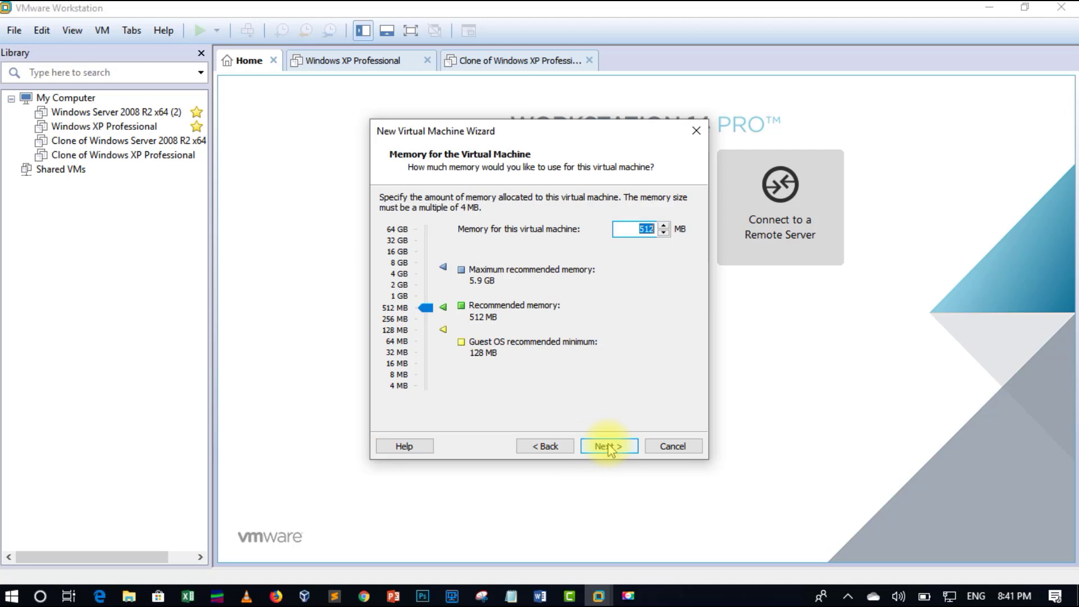
left_click(609, 448)
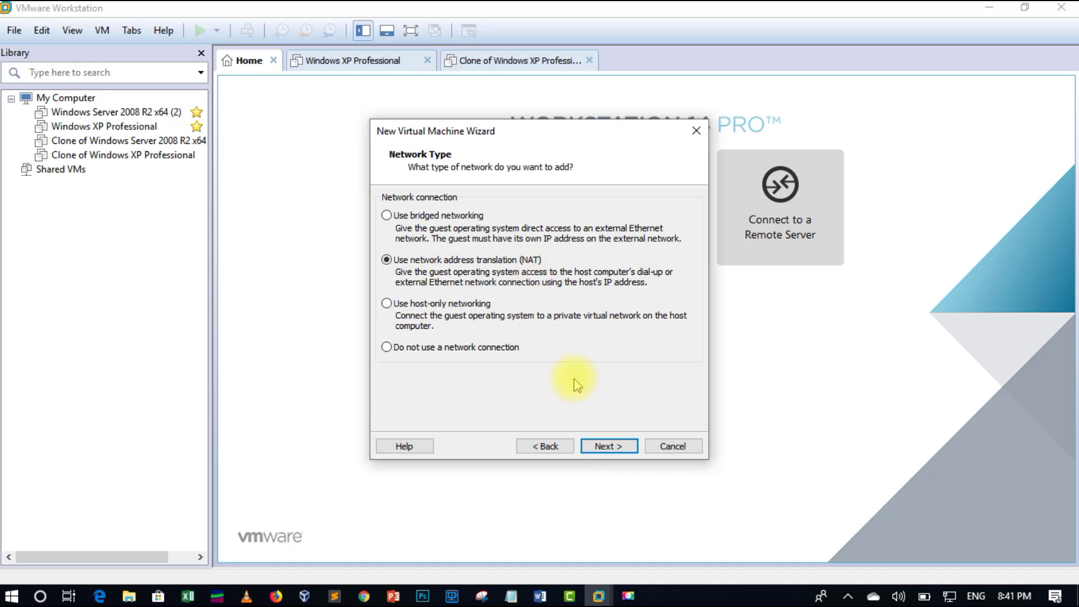
left_click(600, 448)
left_click(608, 446)
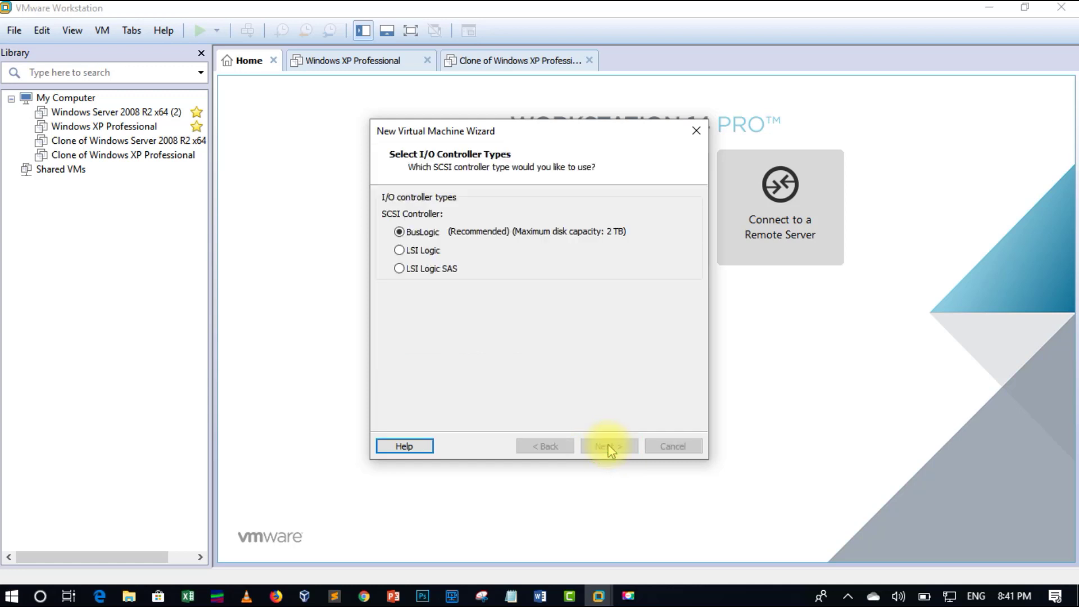
left_click(608, 446)
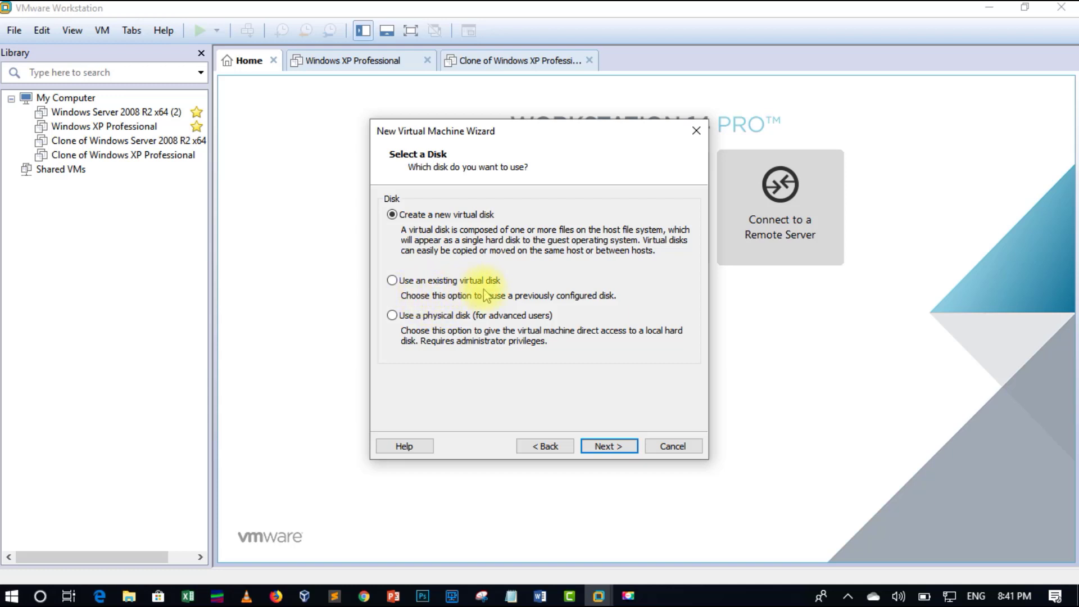
Use the existing virtual disk Windows XP Professional-cl1.vmdk from the Clone fully worked WXP folder and finish creating the virtual machine.
left_click(398, 280)
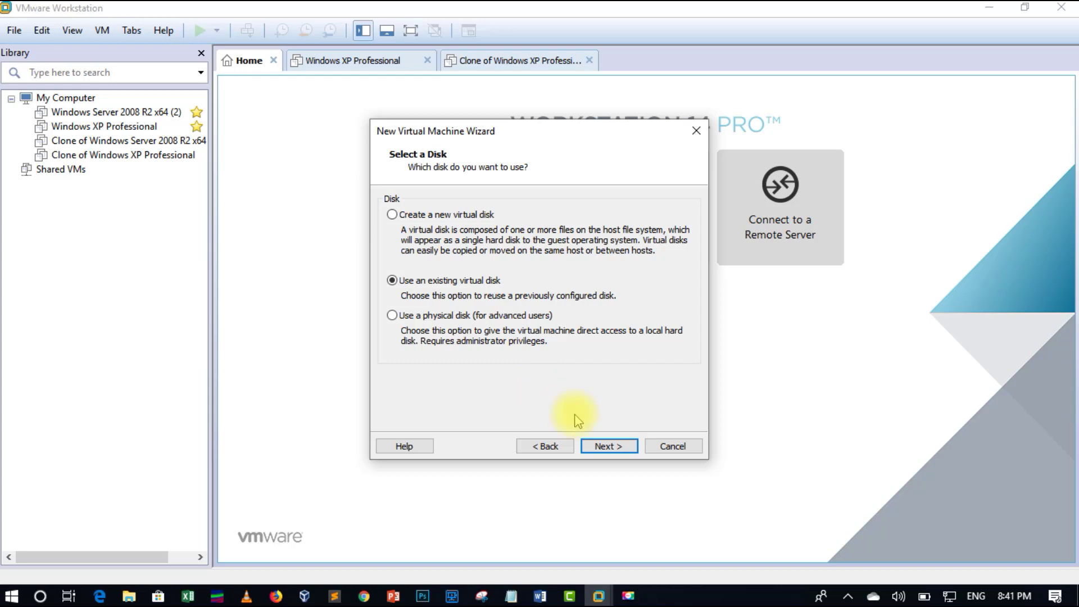
left_click(609, 446)
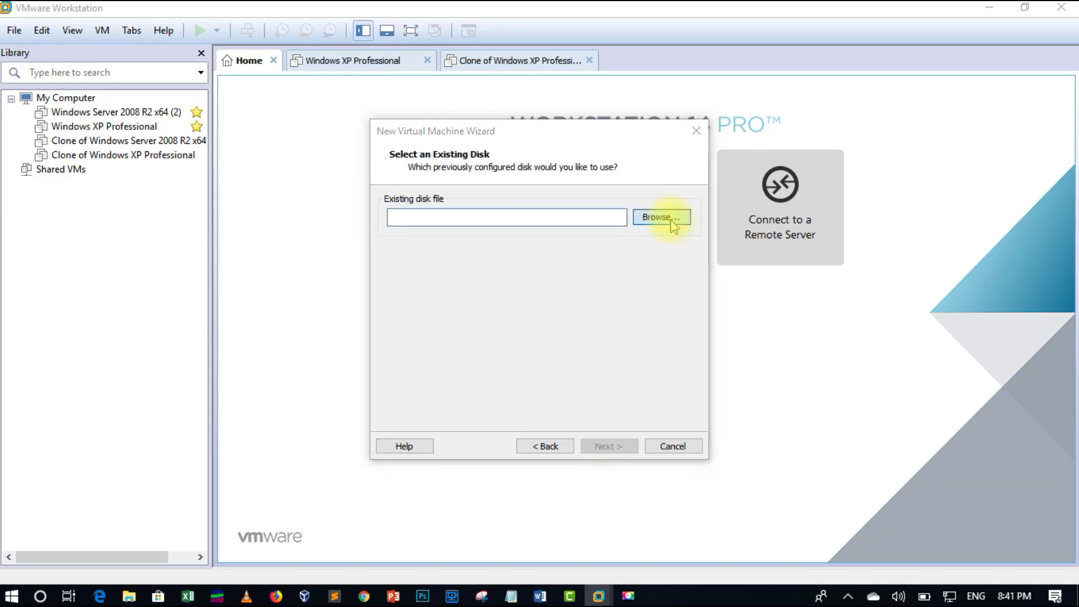
left_click(671, 221)
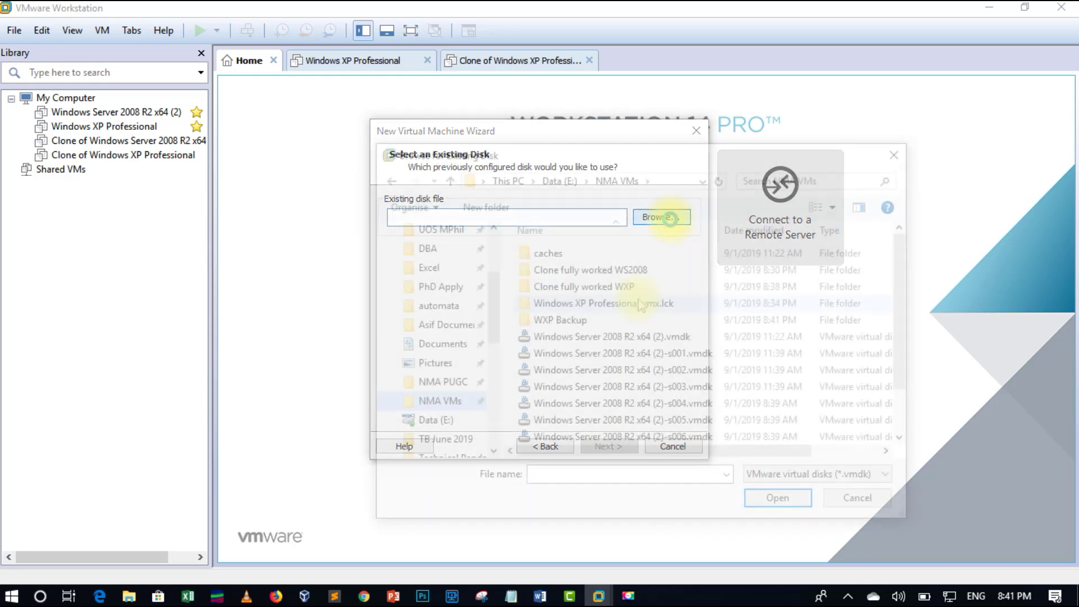
double_click(608, 290)
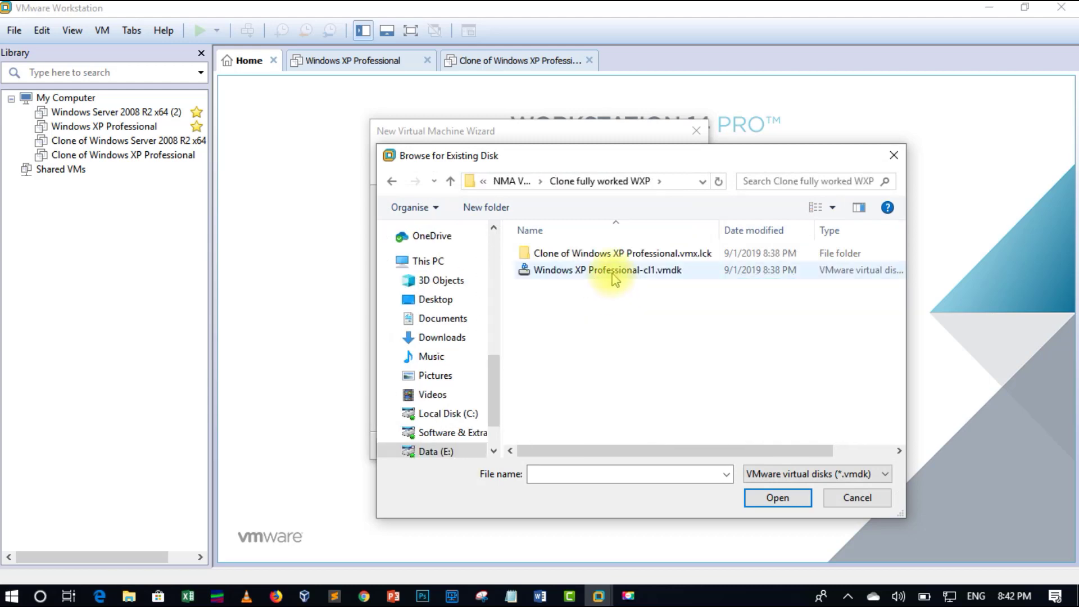
double_click(613, 275)
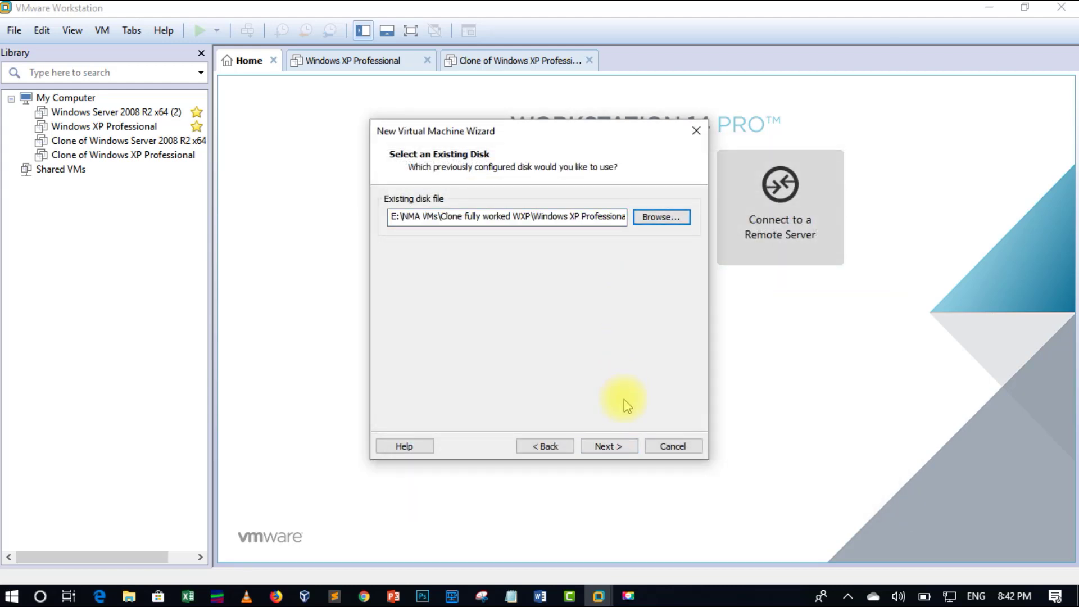
left_click(623, 446)
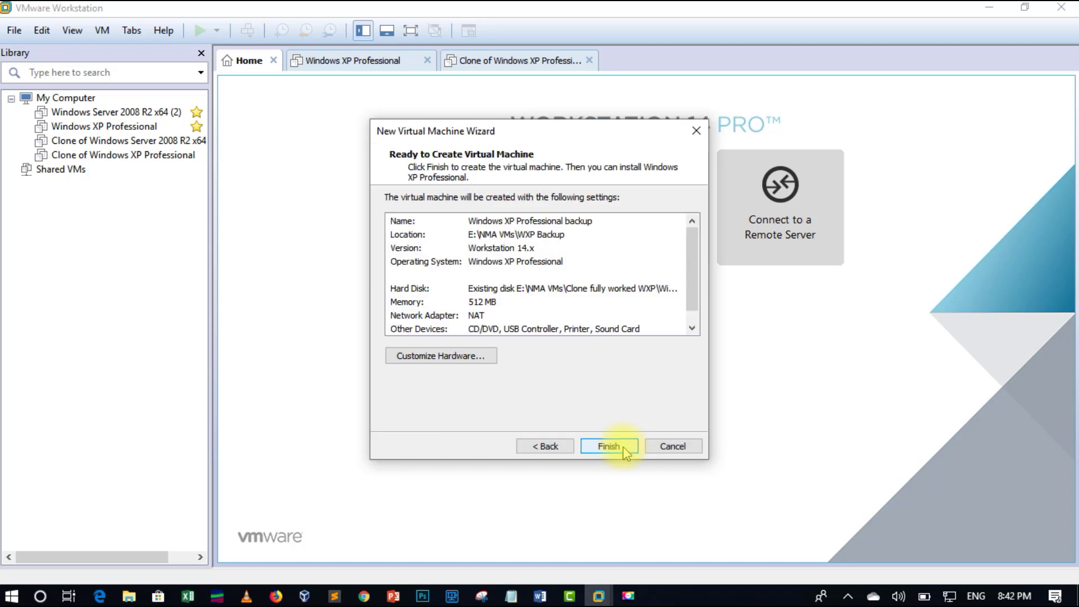
left_click(610, 446)
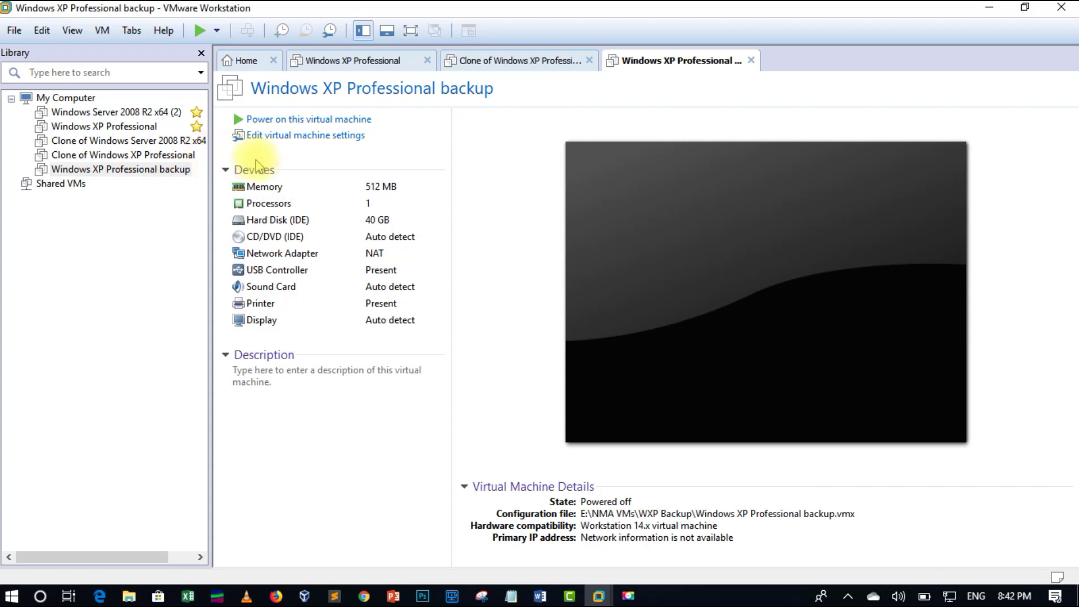
Power on the Windows XP Professional backup virtual machine, dismiss the removable devices hint and direct input into the guest screen.
left_click(270, 121)
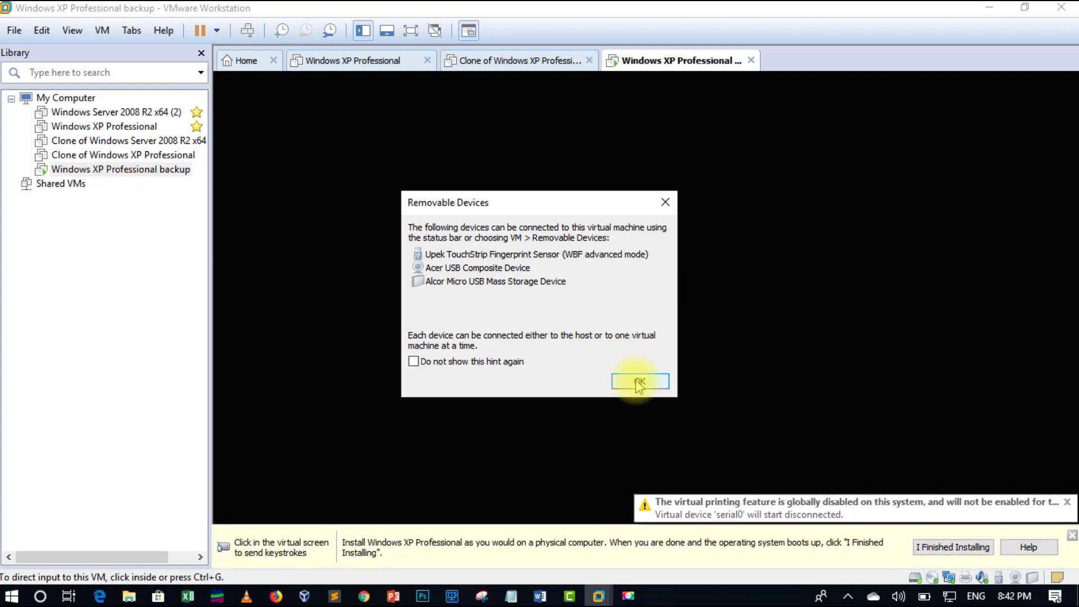
left_click(638, 380)
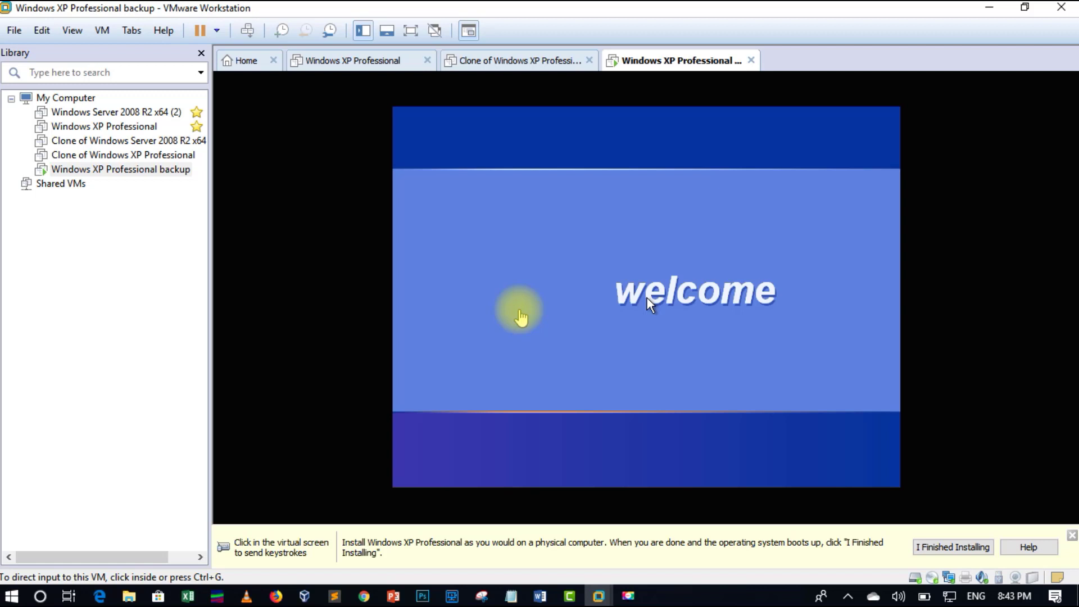
left_click(606, 324)
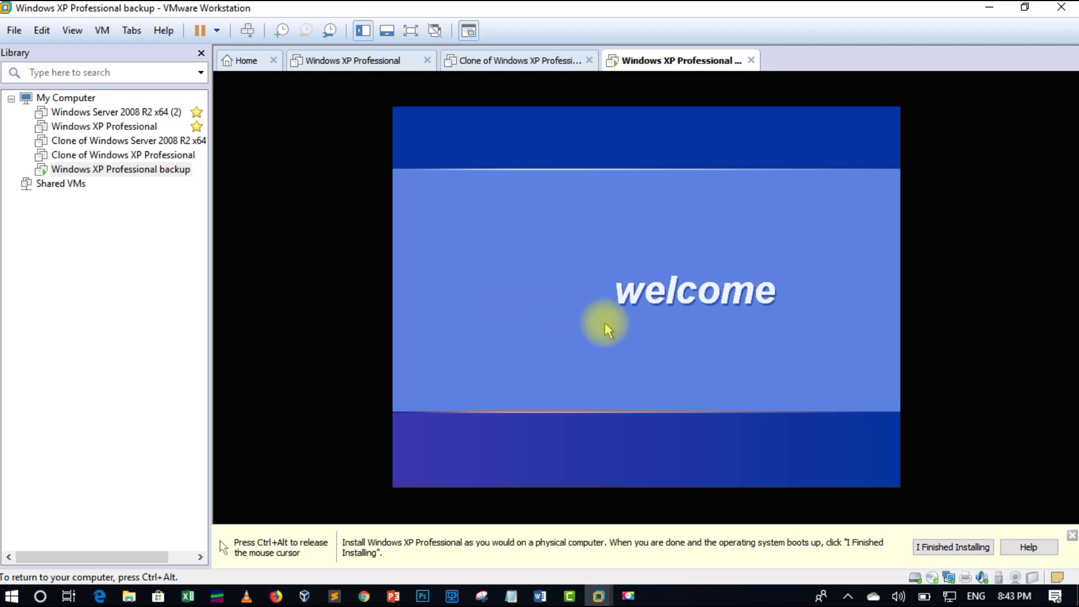